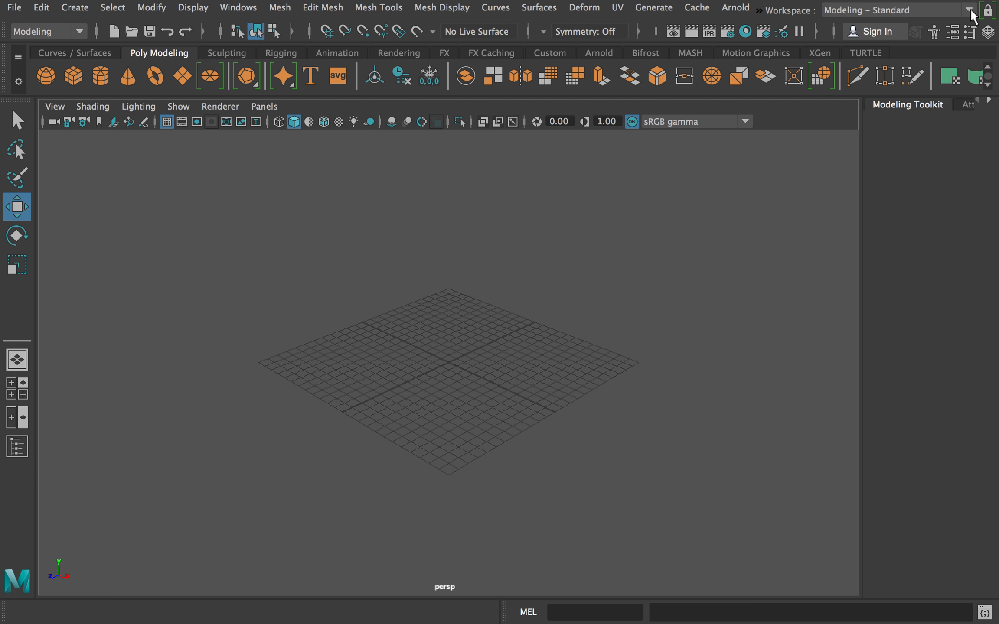
Switch the workspace to Modeling - Expert and finally to Sculpting.
left_click(888, 63)
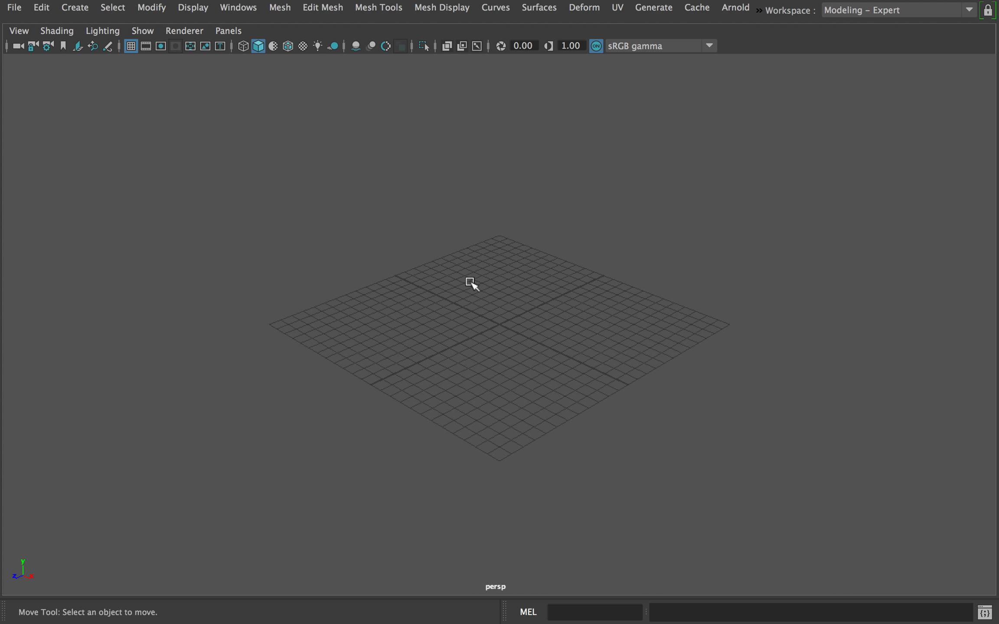
left_click(927, 6)
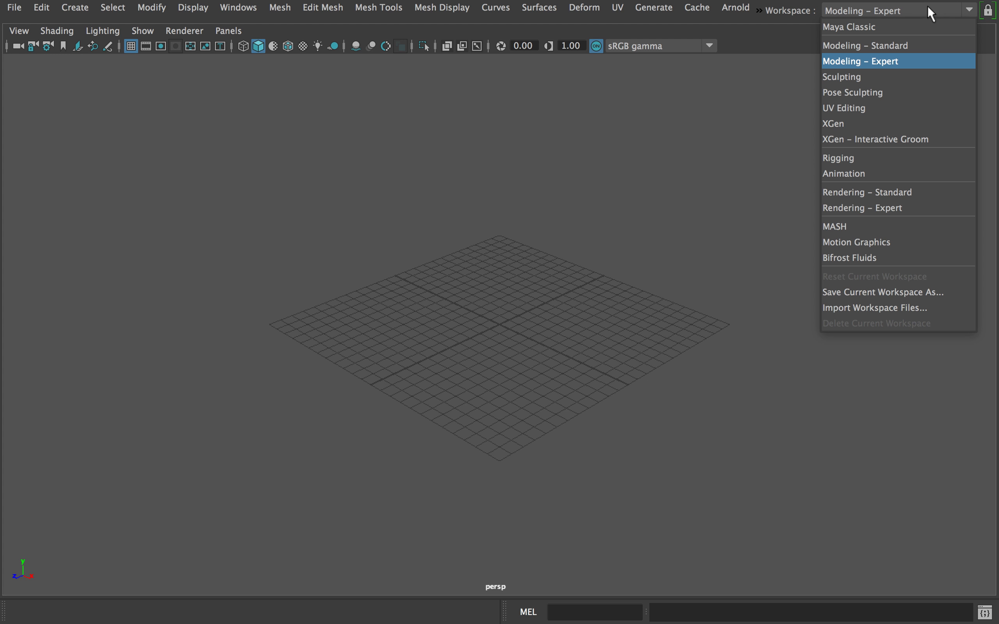
left_click(856, 76)
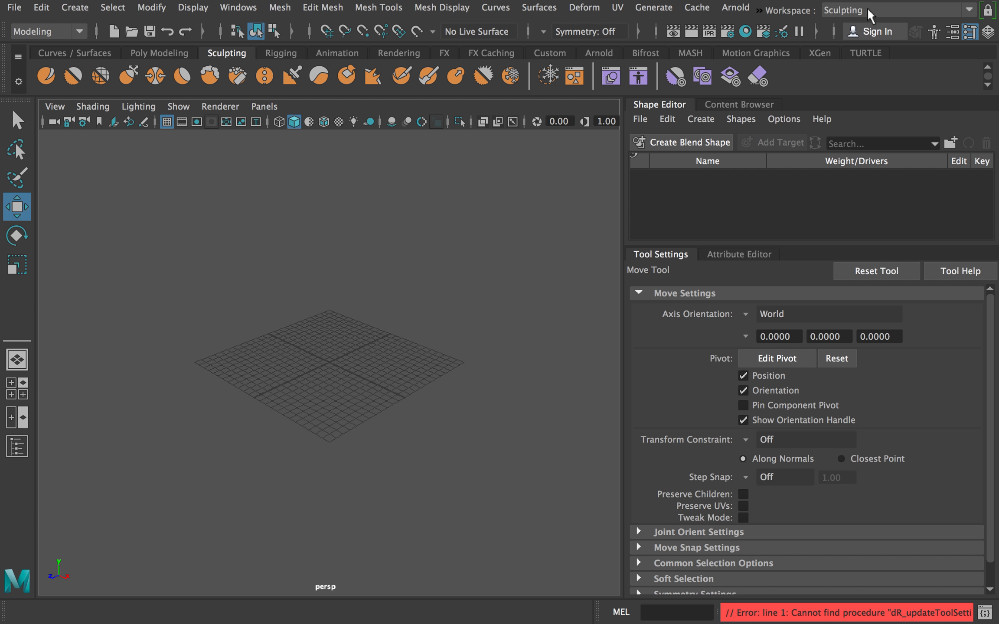
left_click(867, 7)
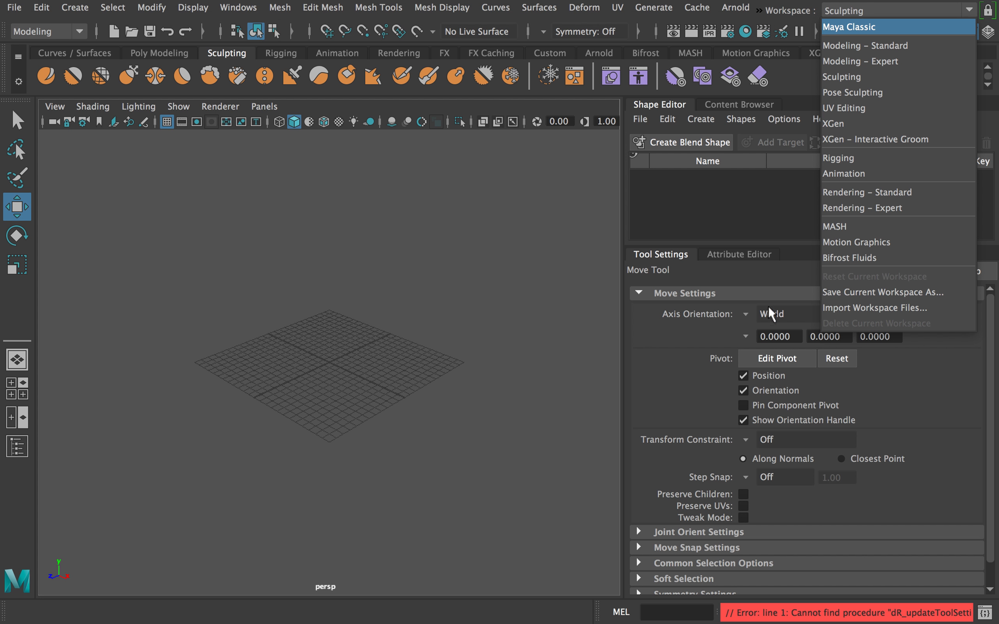
left_click(783, 13)
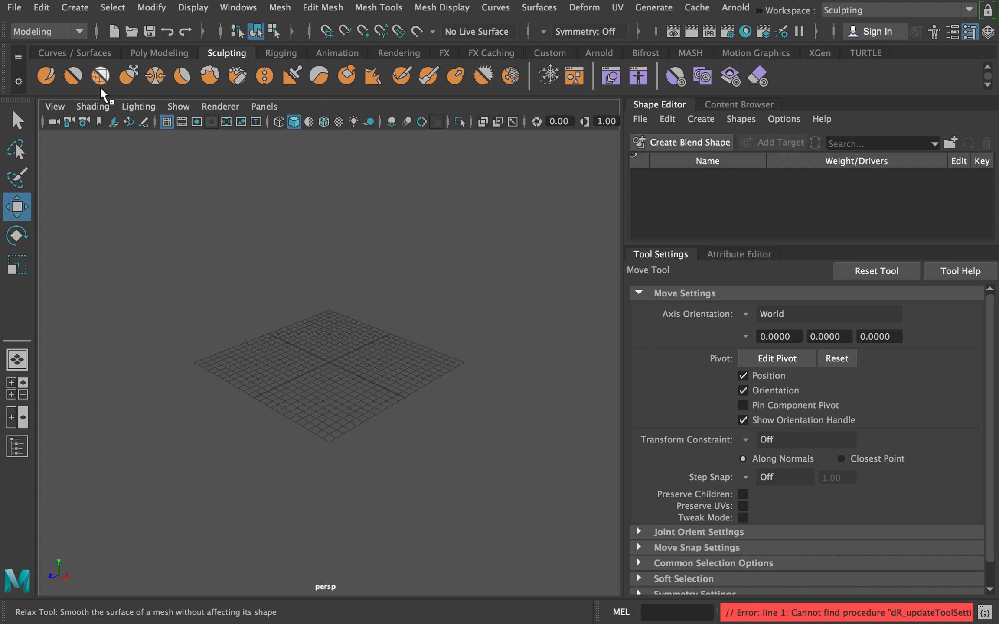
Look through the tool shelves for Curves / Surfaces, Poly Modeling, Sculpting, Rigging, Rendering and FX.
left_click(67, 52)
left_click(182, 53)
left_click(221, 52)
left_click(281, 55)
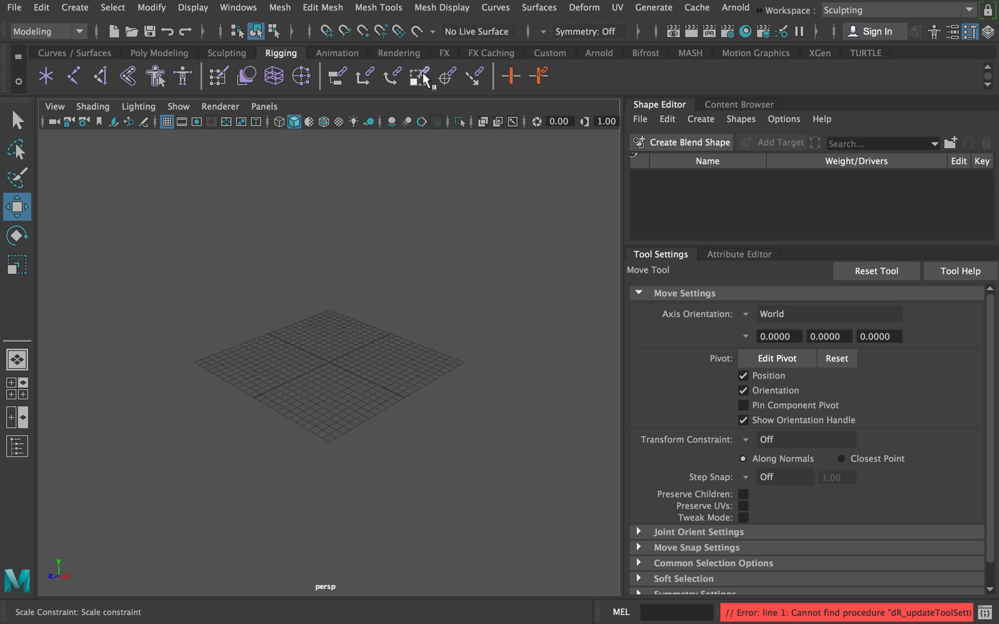
left_click(390, 52)
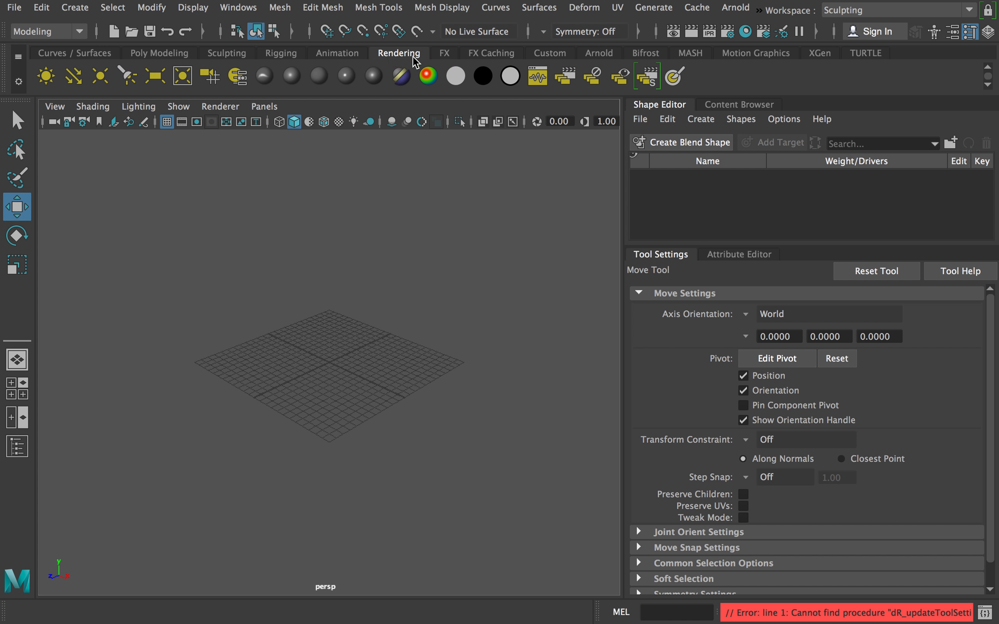
left_click(446, 53)
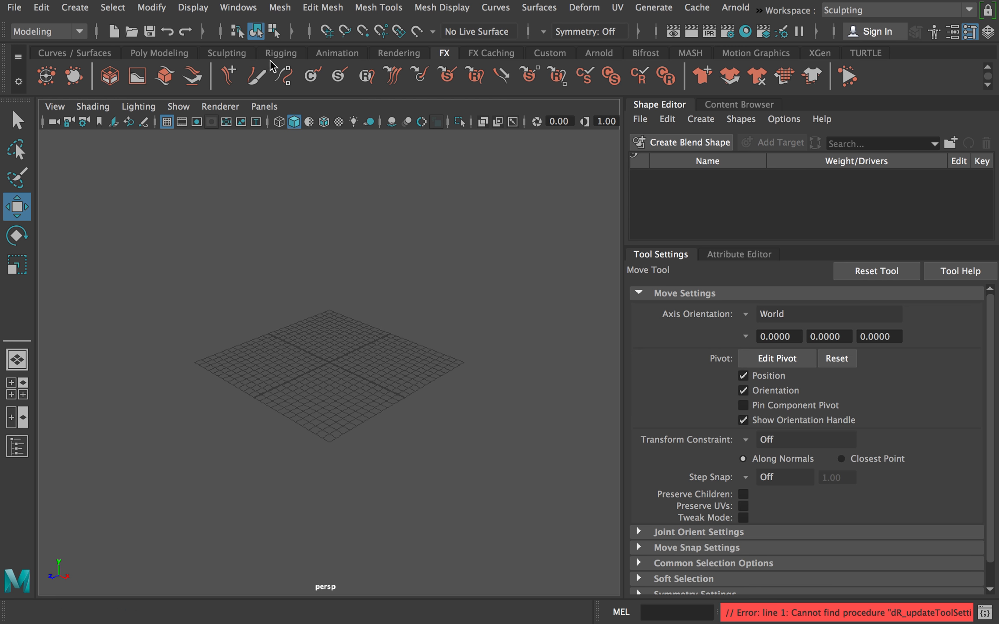
Show the Poly Modeling tools and create a polygon cube at the center of the grid.
left_click(185, 56)
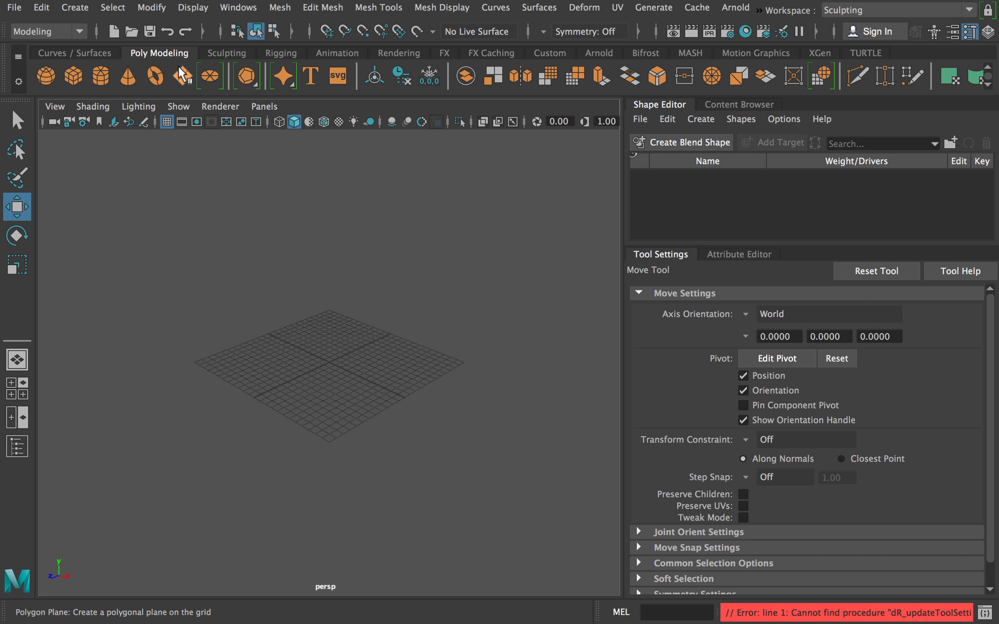
left_click(76, 72)
scroll(433, 381, "up", 5)
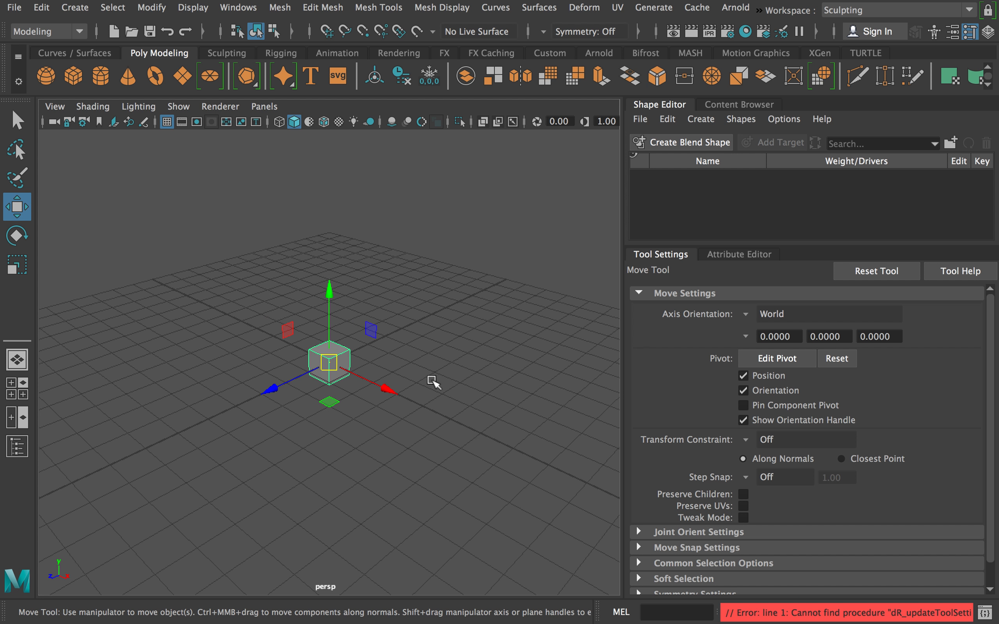
Create a polygon sphere and raise it along the Y axis until it sits clear above the cube.
scroll(433, 381, "up", 3)
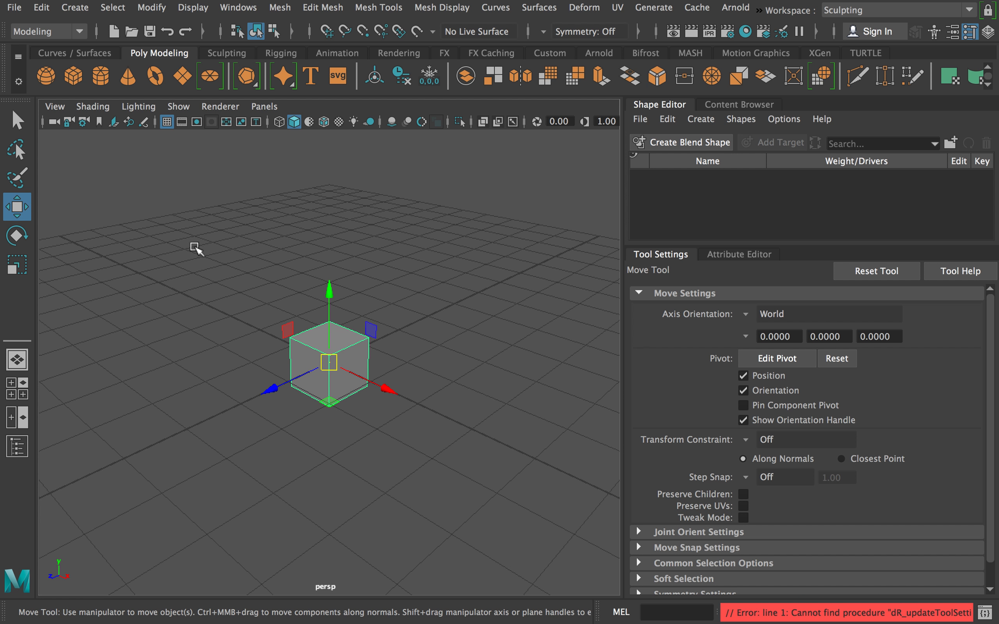
left_click(45, 77)
left_click_drag(328, 290, 312, 147)
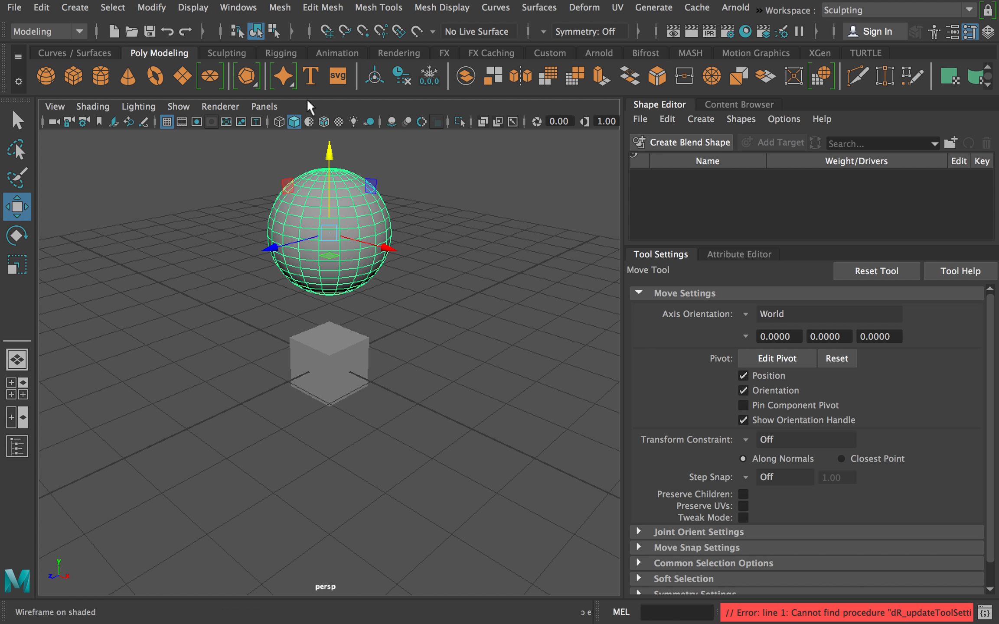
left_click(85, 10)
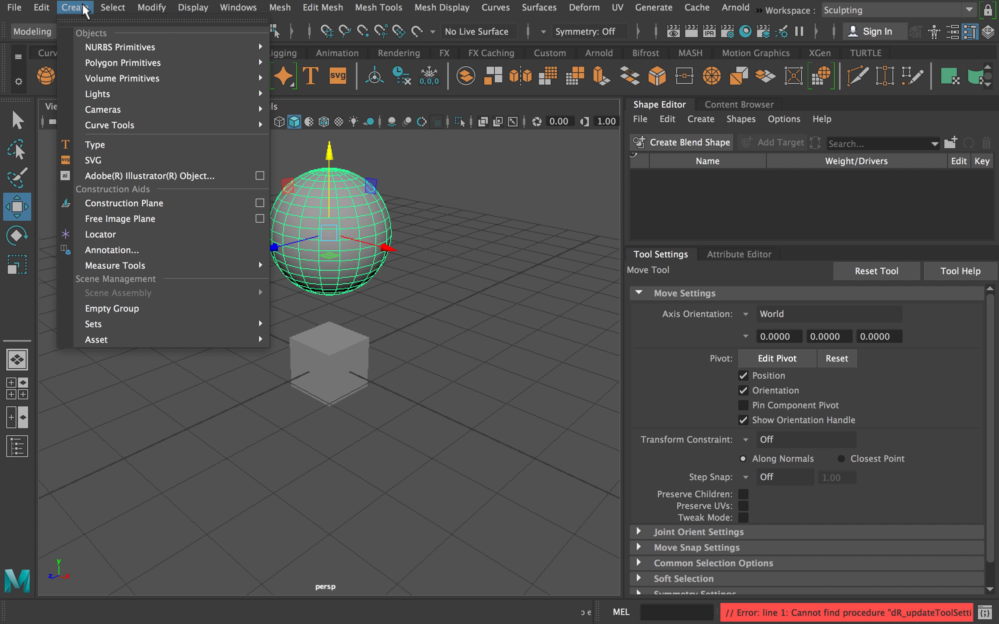
mouse_move(97, 64)
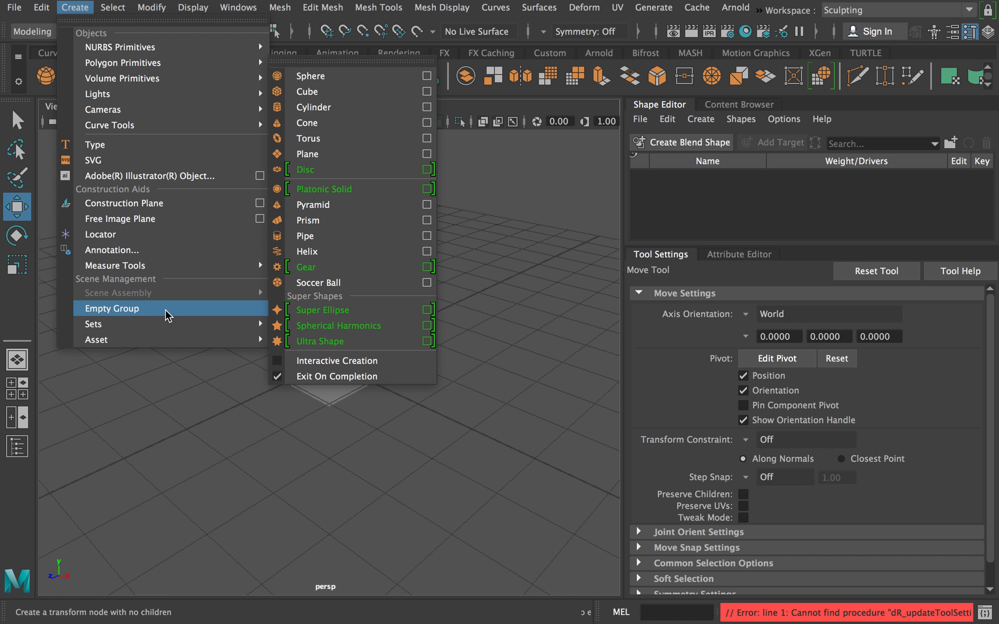
left_click(229, 393)
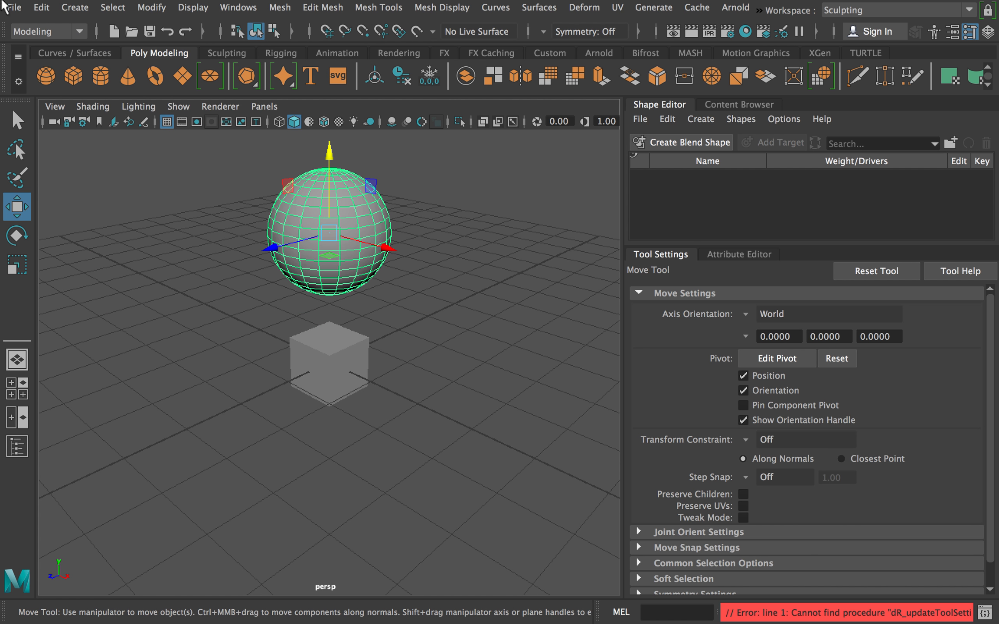
Switch the menu set to Rigging, look over its commands, and return to the Modeling set.
left_click(80, 32)
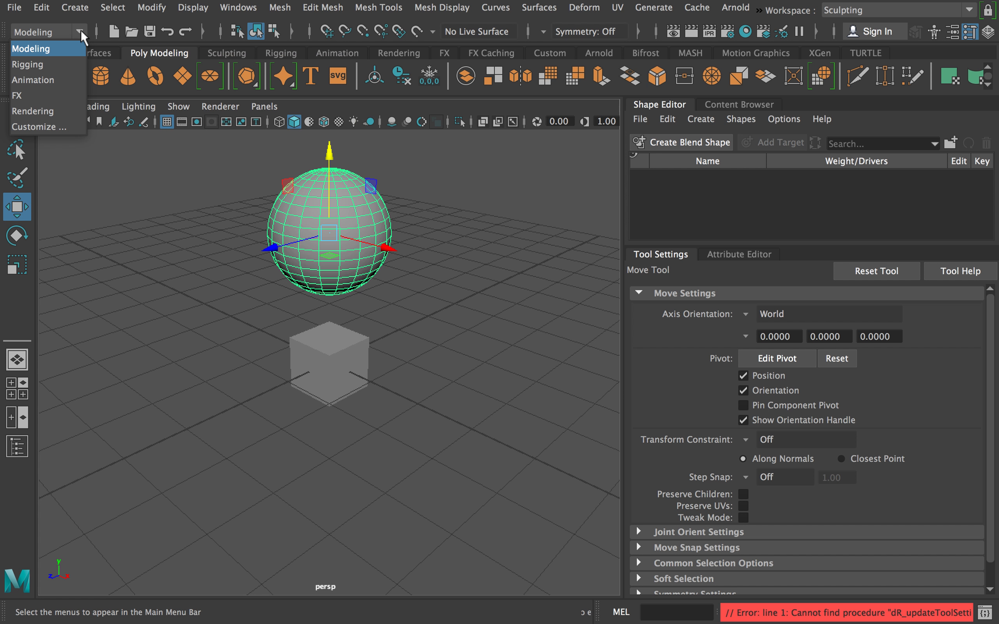
left_click(44, 65)
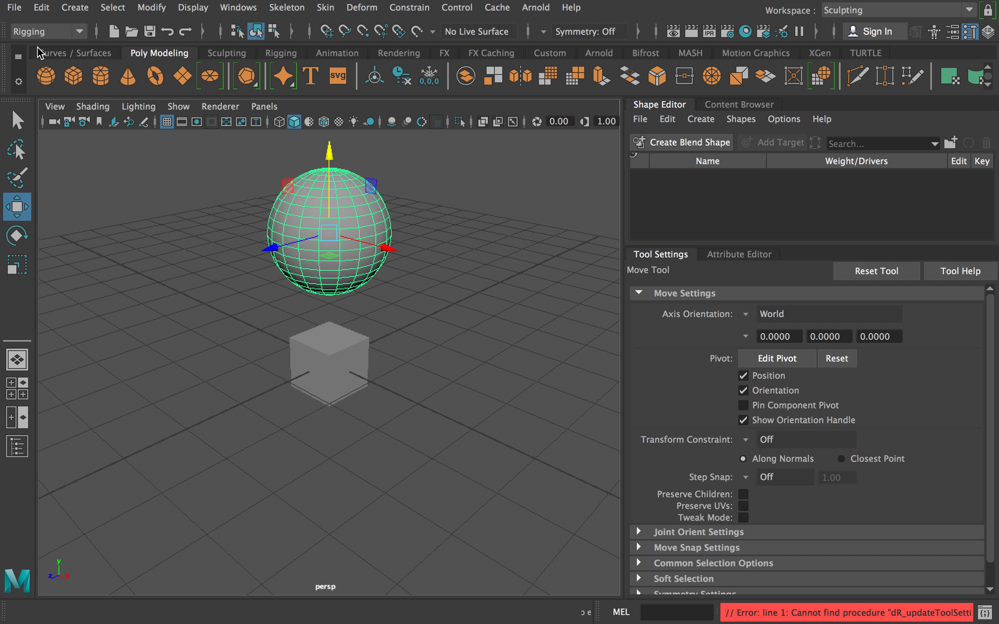
left_click(145, 7)
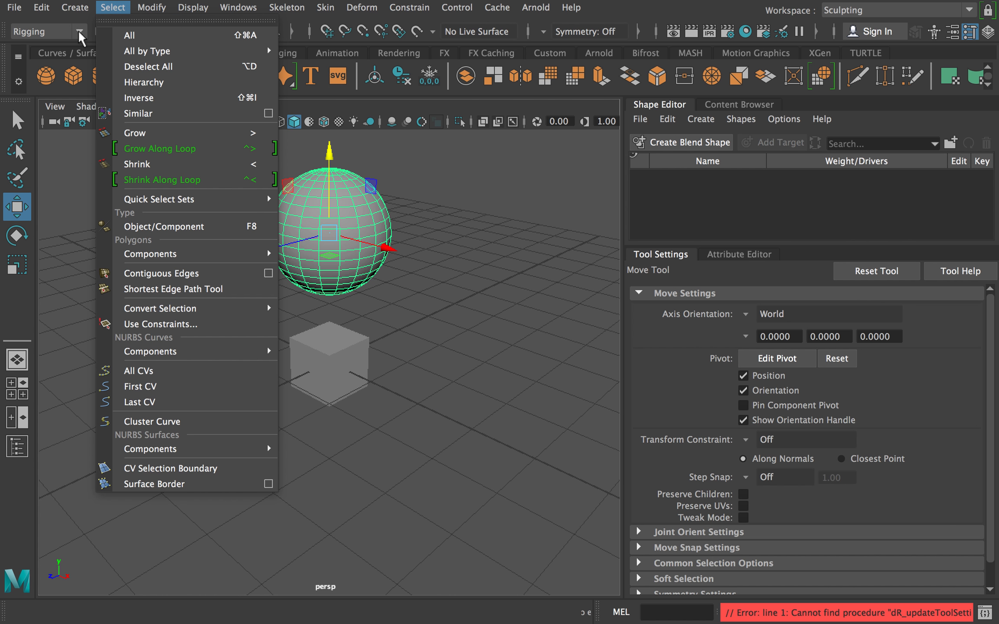
left_click(78, 30)
left_click(78, 30)
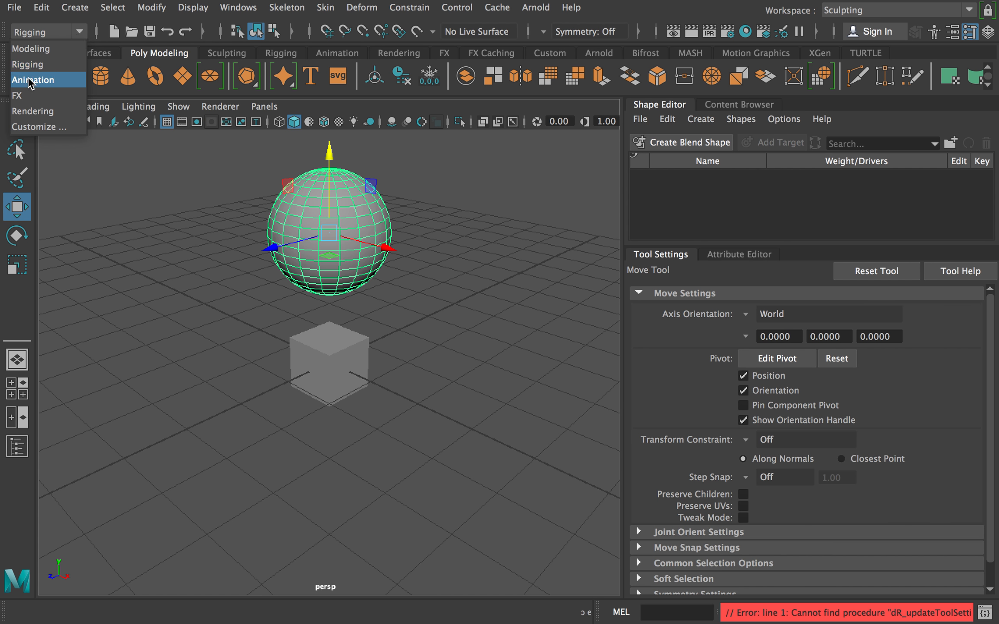
left_click(51, 50)
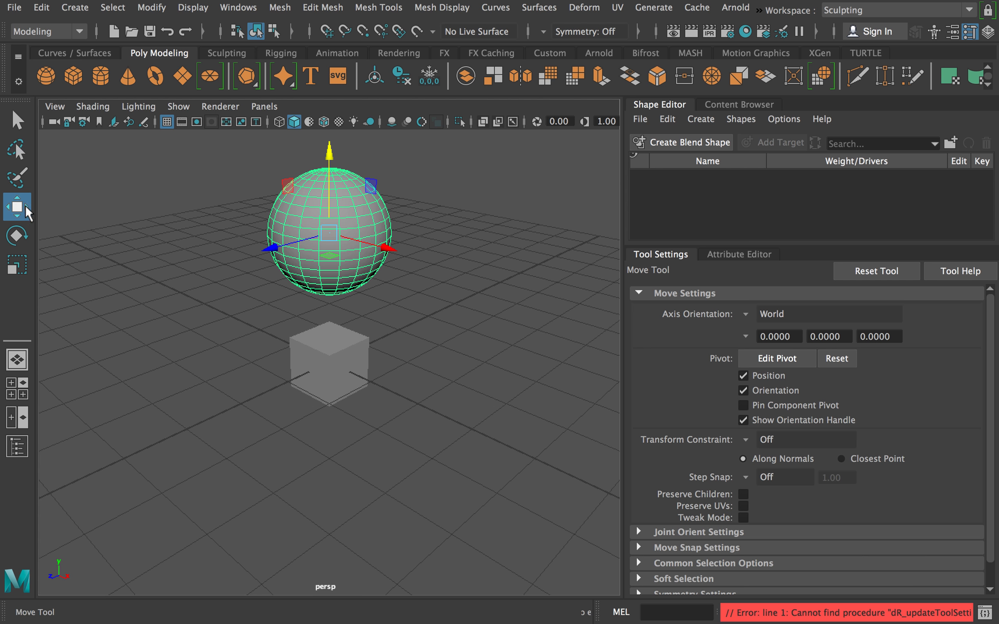
Select the sphere and cube together with the Lasso tool, and reselect only the sphere by encircling it.
left_click(17, 119)
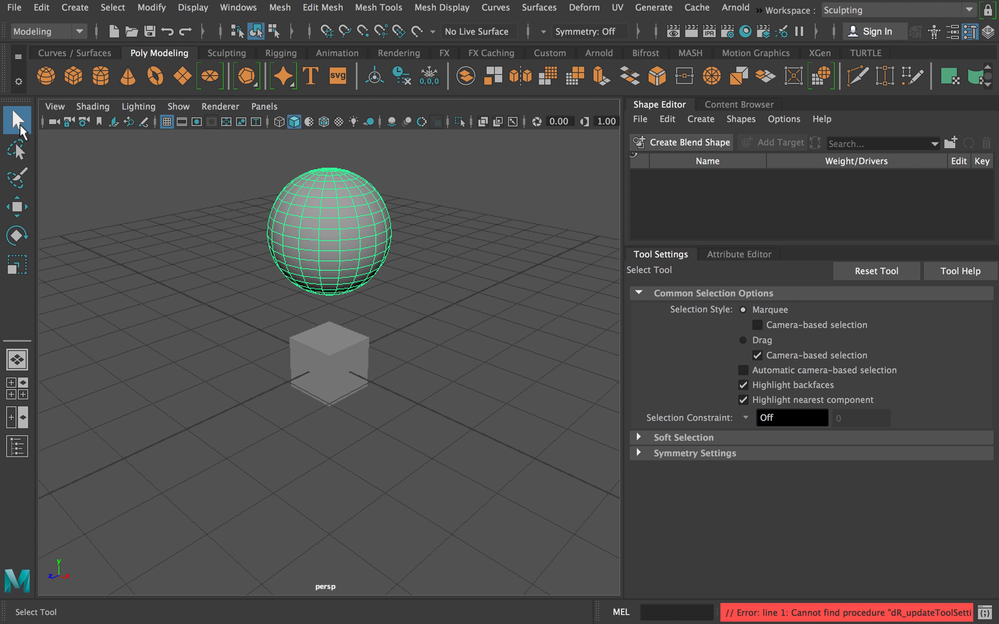
left_click(16, 151)
mouse_move(259, 178)
left_mouse_down()
mouse_move(472, 270)
mouse_move(259, 455)
mouse_move(189, 283)
mouse_move(199, 243)
left_mouse_up()
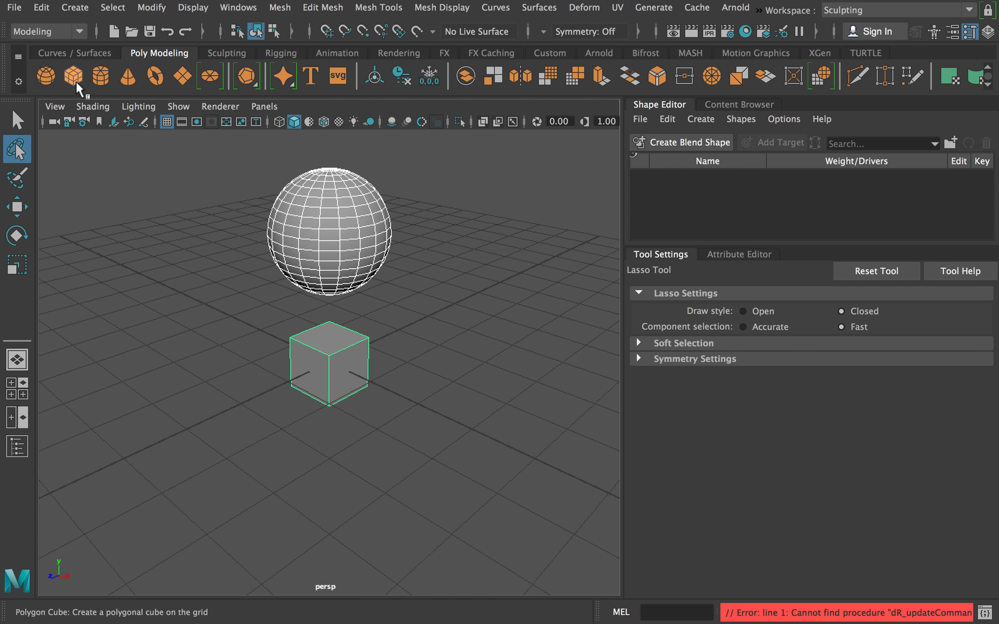
mouse_move(234, 192)
left_mouse_down()
mouse_move(249, 426)
mouse_move(268, 425)
mouse_move(260, 312)
left_mouse_up()
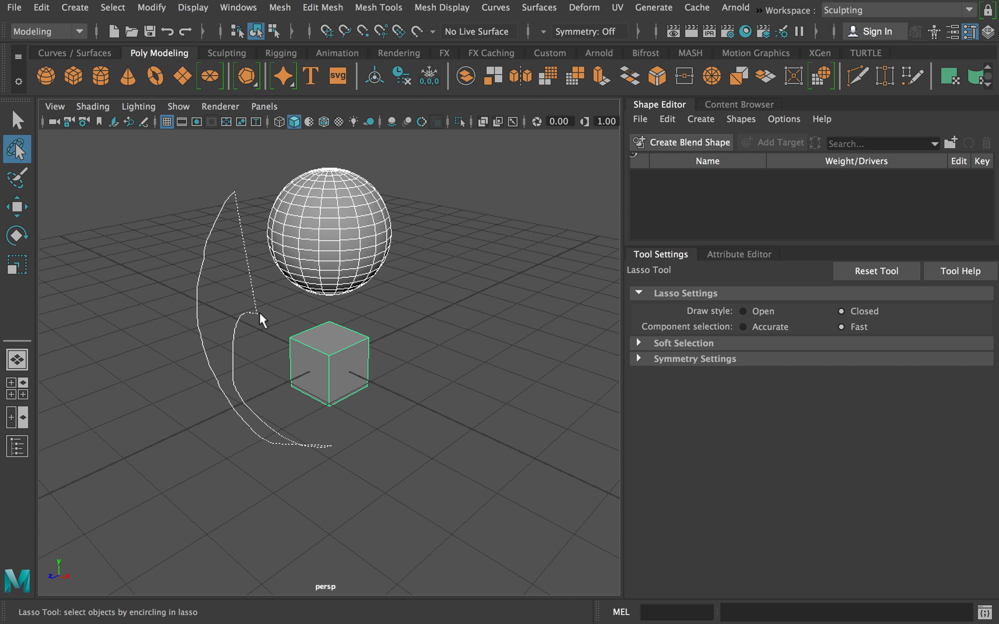
mouse_move(437, 221)
left_mouse_down()
mouse_move(290, 139)
mouse_move(260, 173)
left_mouse_up()
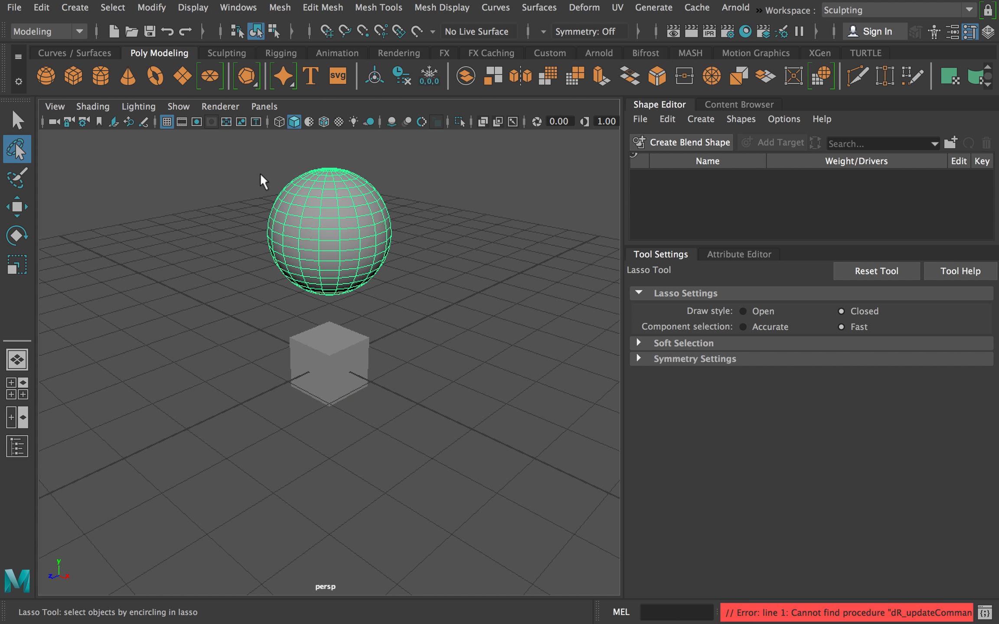
Try the Paint Selection tool on the sphere's vertices and return to object selection with the Select tool.
left_click(18, 182)
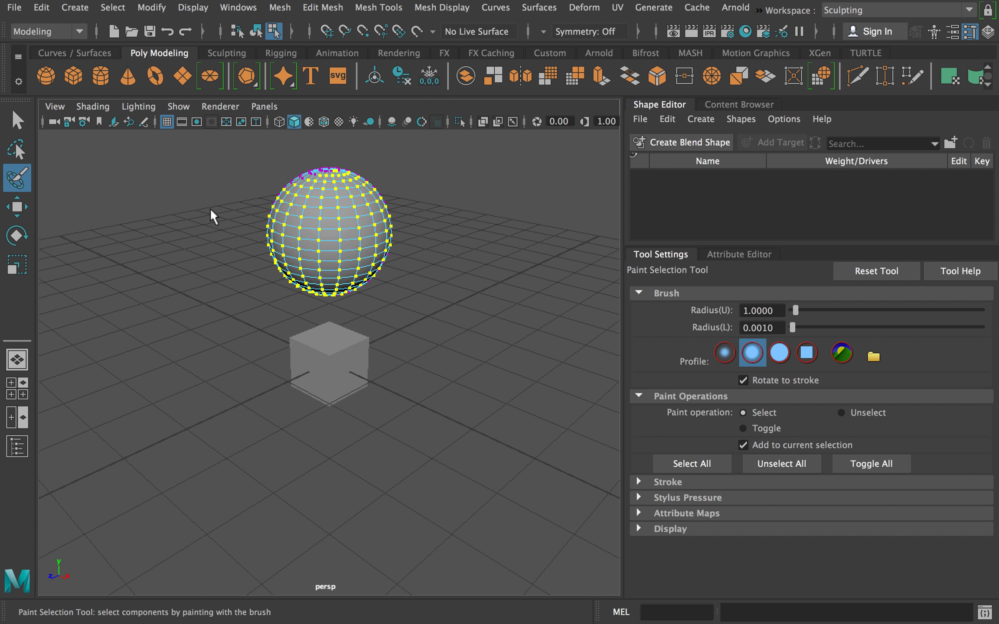
left_click(18, 120)
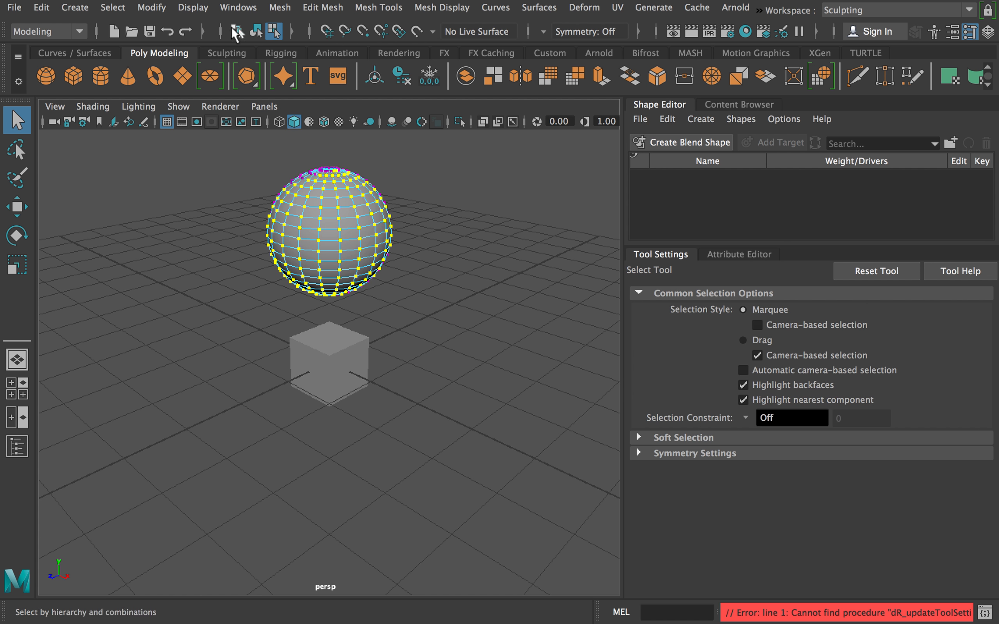
left_click(255, 31)
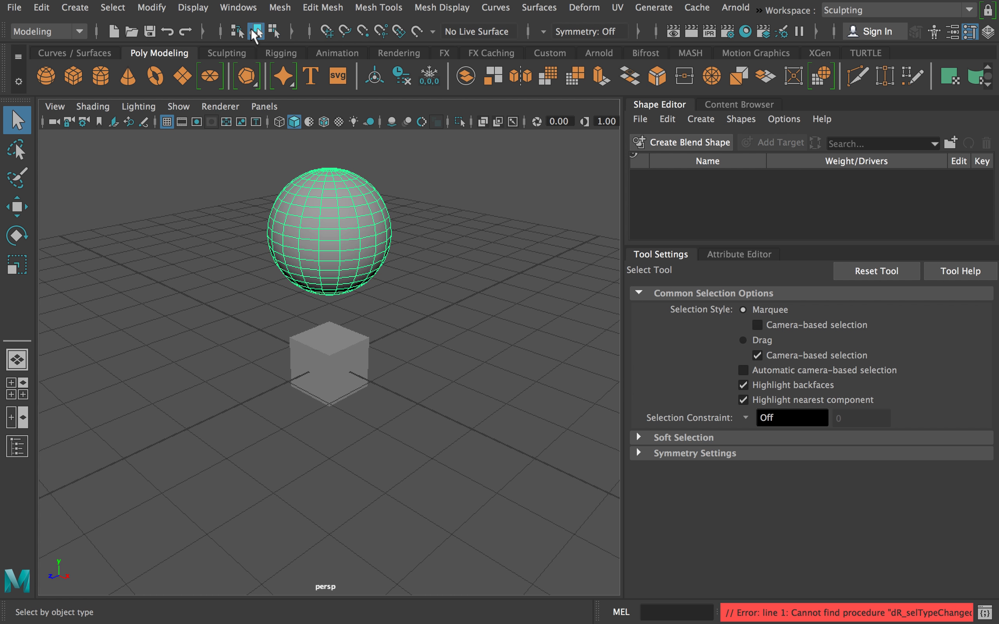
Reposition the sphere with the Move tool so it hovers slightly closer above the cube.
left_click(17, 212)
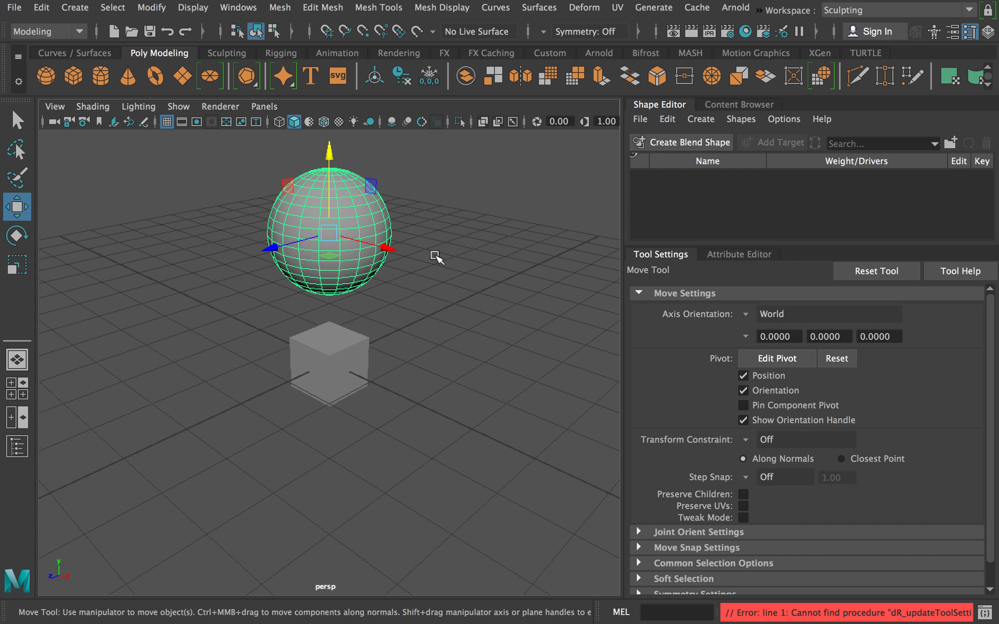
left_click_drag(390, 250, 497, 365)
left_click_drag(406, 286, 533, 371)
left_click_drag(486, 250, 342, 287)
left_click(16, 209)
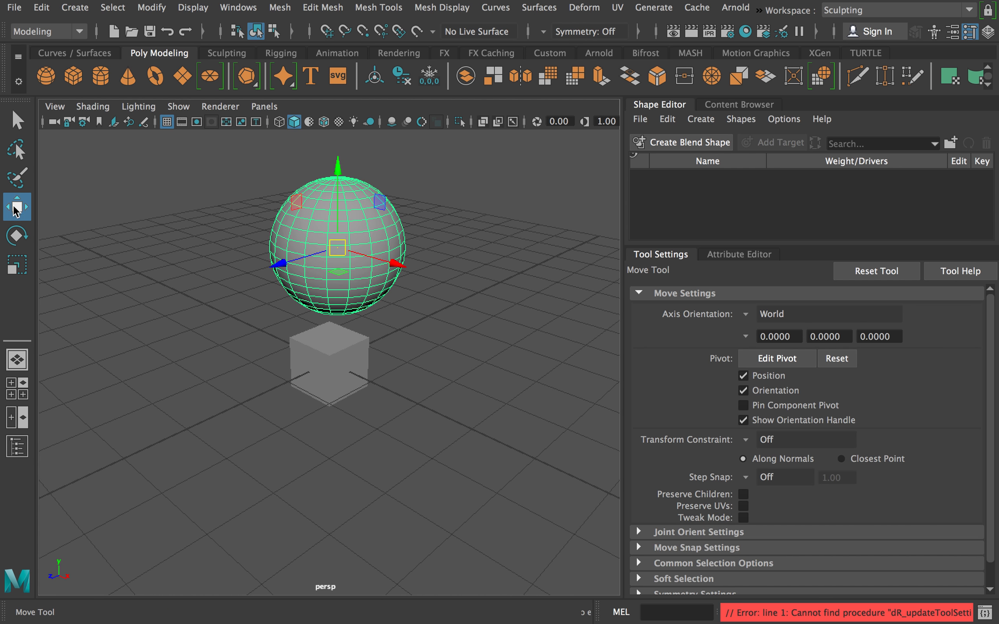
Rotate the sphere around its axes with the Rotate tool to about 2.4, -25.9 and -9.9 degrees.
left_click(16, 238)
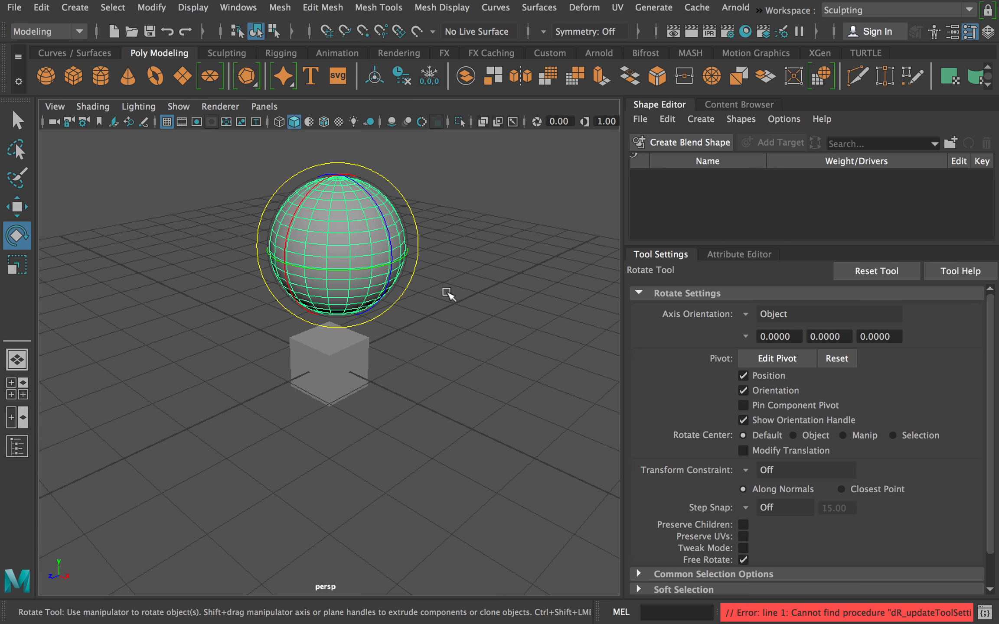
left_click_drag(368, 187, 336, 281)
left_click_drag(289, 256, 309, 236)
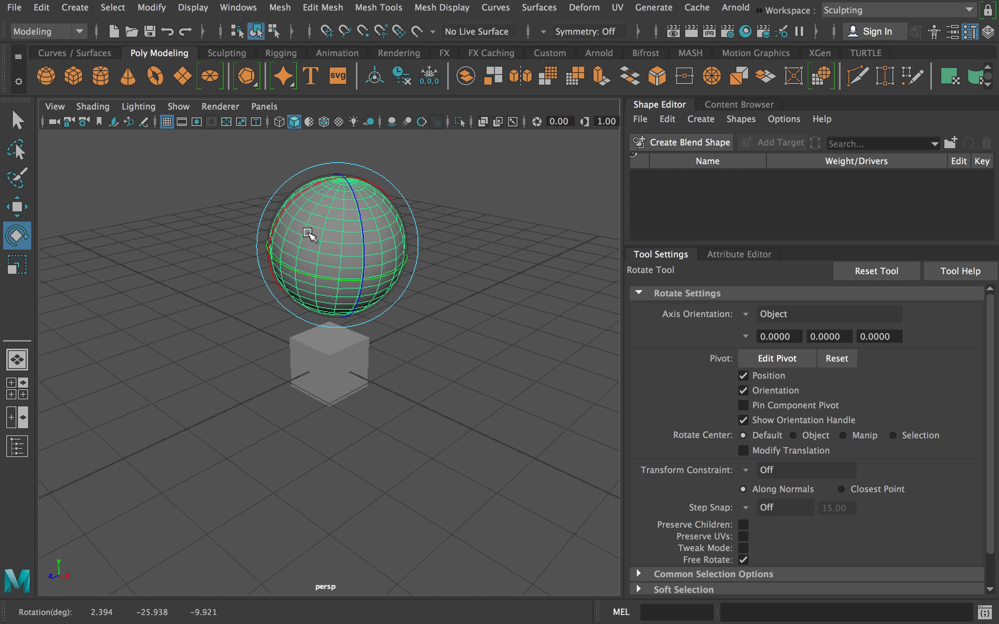
Scale the sphere into an ellipsoid, stretching it along Z to about 2.45 and narrowing X to about 0.86.
left_click(17, 266)
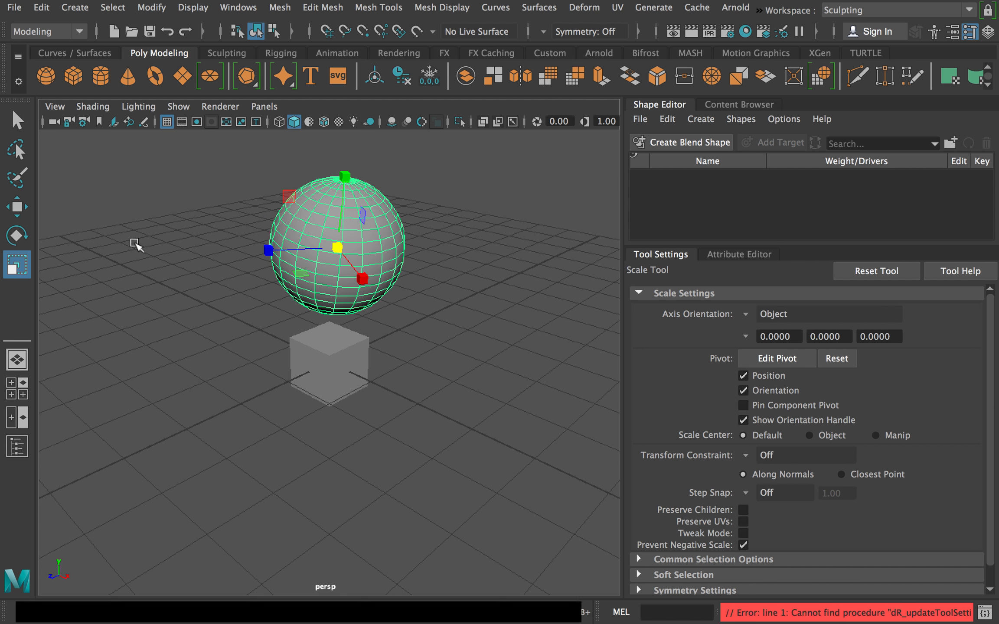
left_click_drag(265, 251, 160, 265)
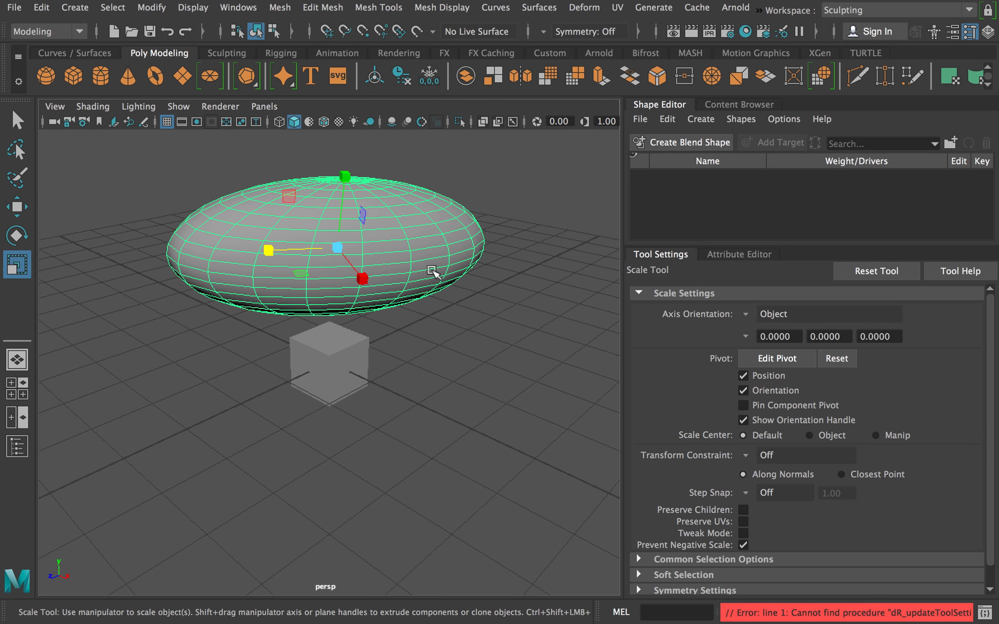
left_click_drag(368, 276, 392, 247)
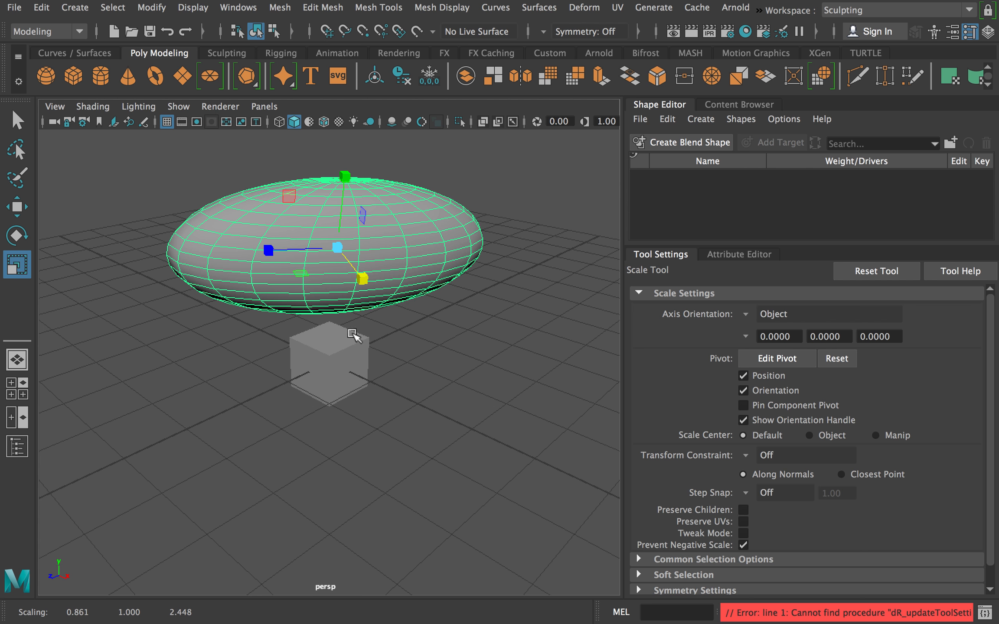
left_click_drag(206, 335, 355, 351, "alt")
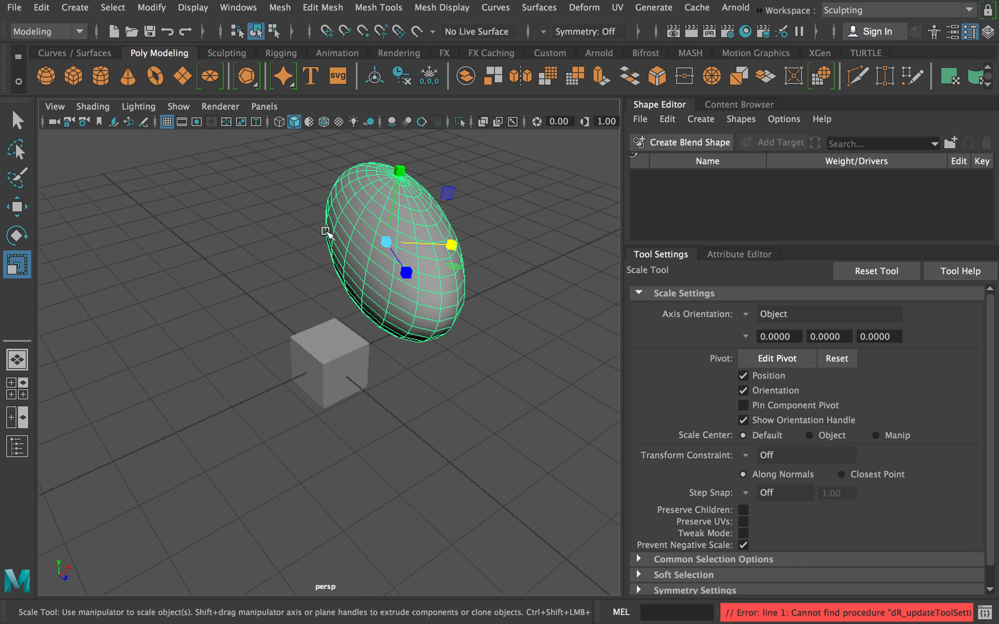
Examine the ellipsoid and the cube from different distances and angles in the perspective view.
right_click_drag(306, 288, 198, 270, "alt")
scroll(235, 284, "up", 5)
scroll(235, 282, "down", 8)
scroll(235, 282, "up", 8)
scroll(236, 279, "down", 10)
scroll(236, 279, "up", 5)
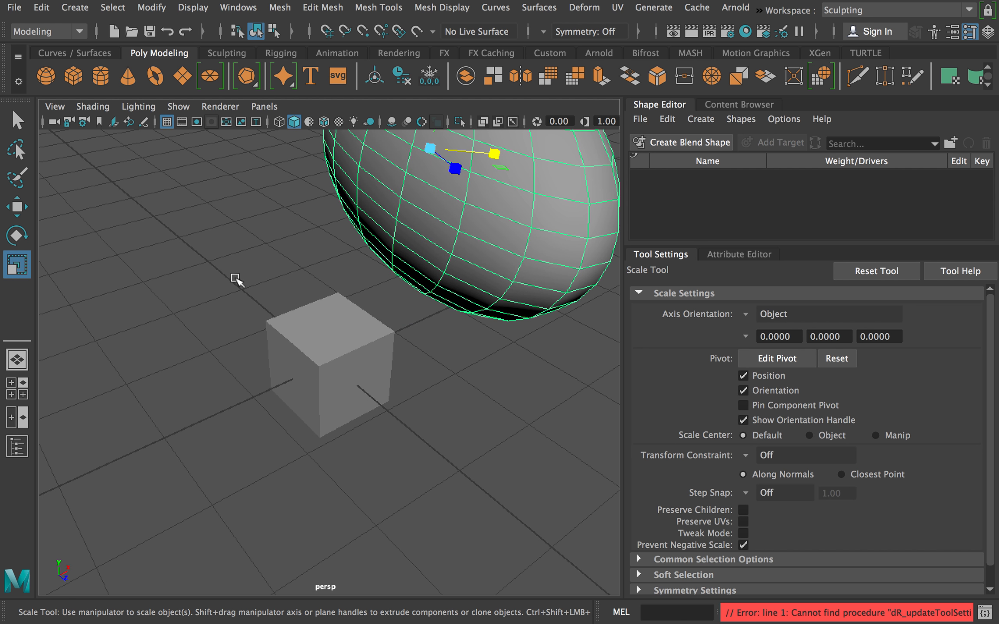
scroll(298, 262, "down", 8)
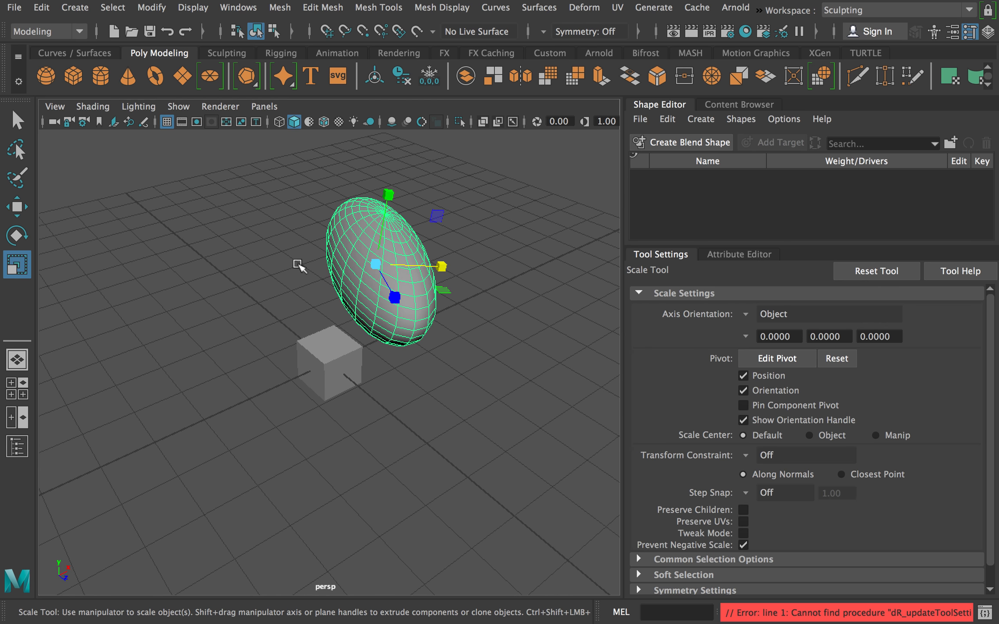
middle_click_drag(290, 266, 293, 268, "alt")
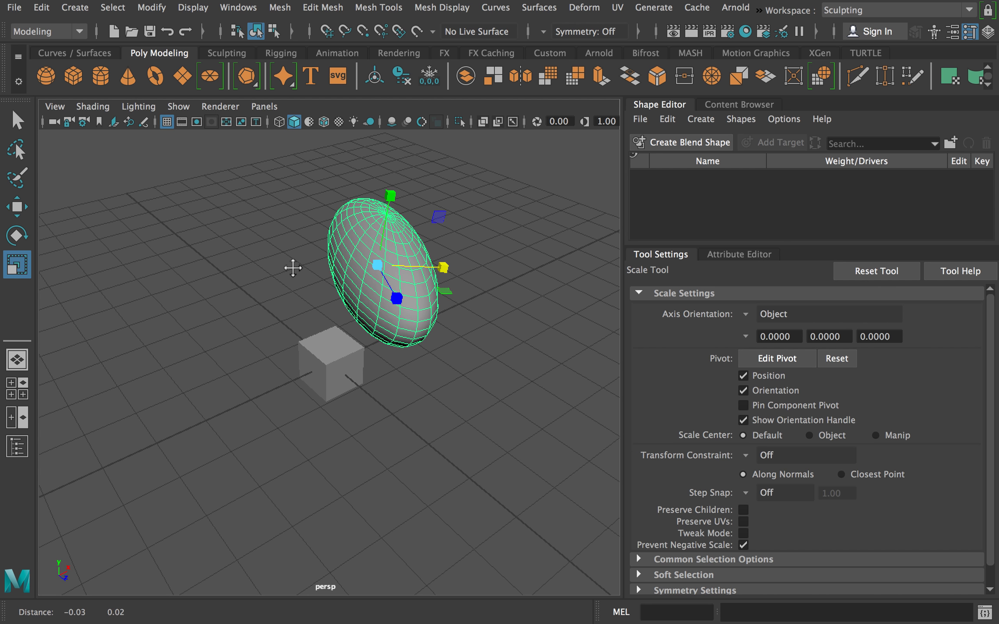
left_click_drag(287, 271, 382, 311, "alt")
middle_click_drag(412, 312, 313, 330, "alt")
left_click_drag(312, 330, 517, 205, "alt")
middle_click_drag(517, 205, 0, 439, "alt")
left_click_drag(421, 403, 217, 309, "alt")
middle_click_drag(391, 293, 218, 362, "alt")
left_click_drag(218, 363, 373, 290, "alt")
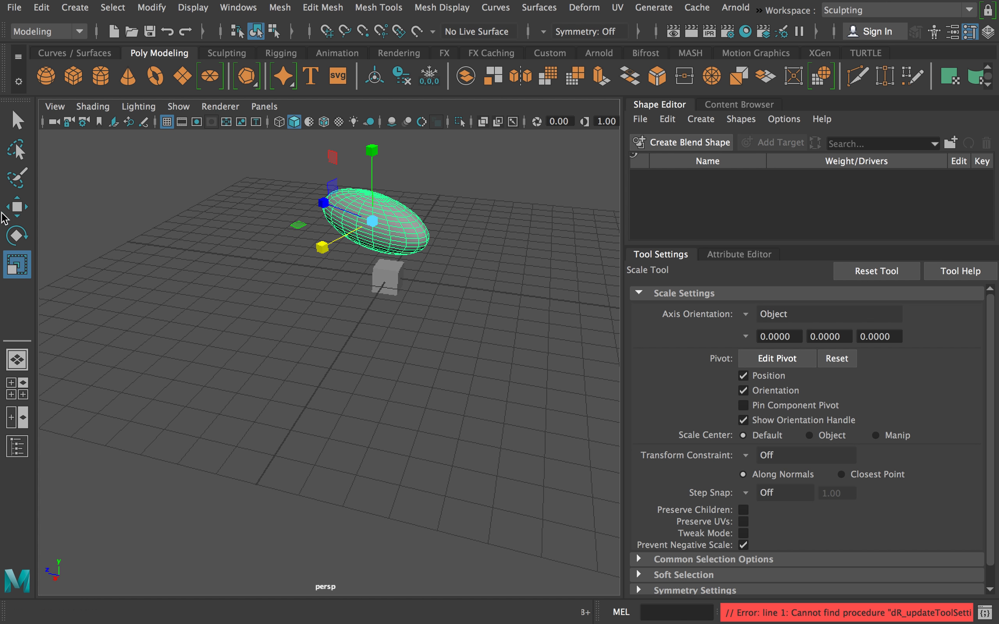
Try the four-view and front/perspective layouts, including with the Outliner shown, ending in the single perspective view.
left_click(21, 383)
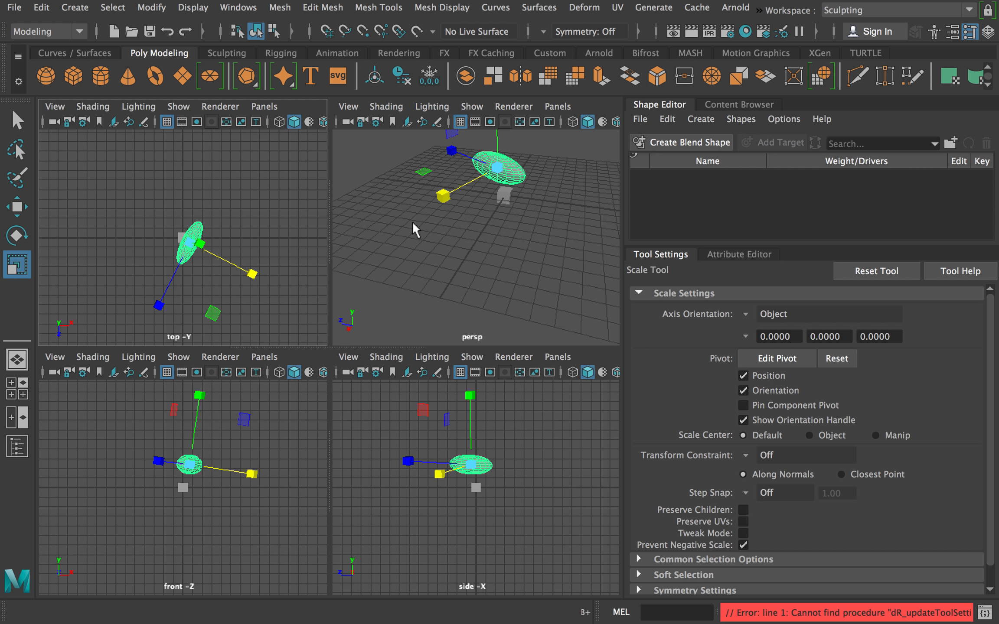
left_click(19, 422)
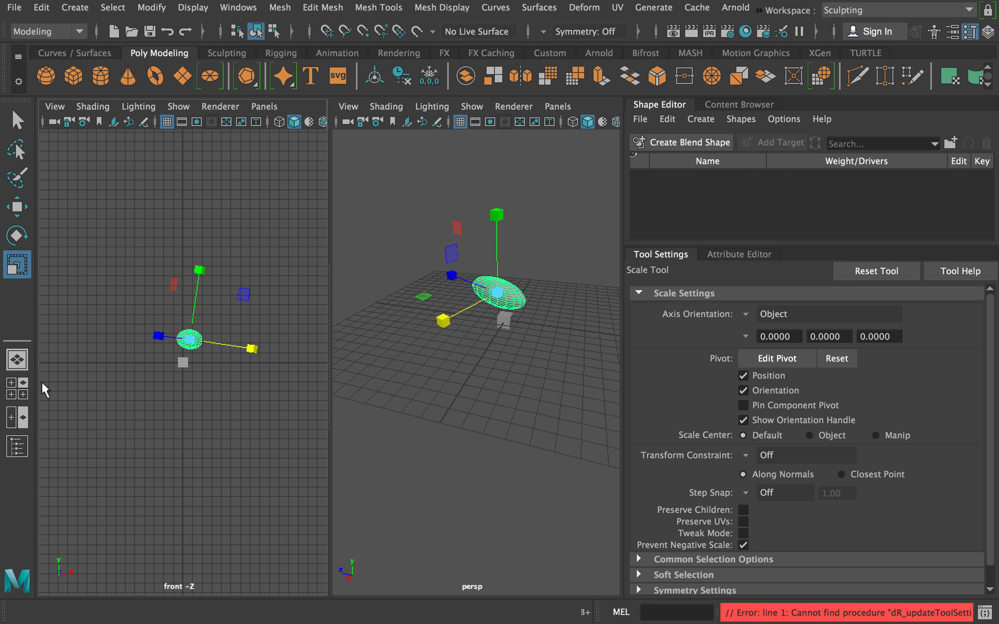
left_click(19, 448)
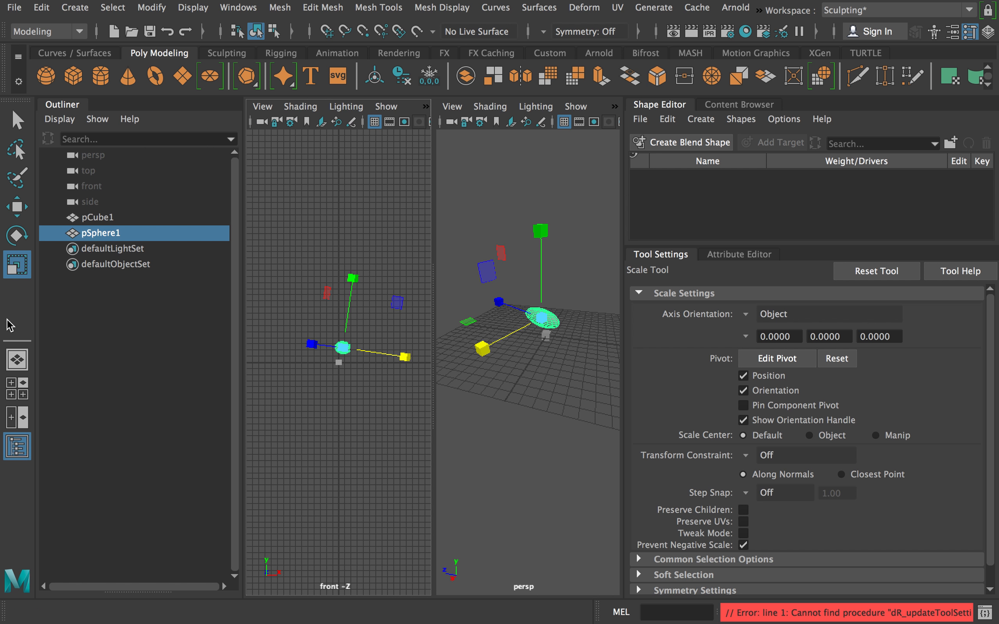
left_click(17, 360)
left_click(13, 390)
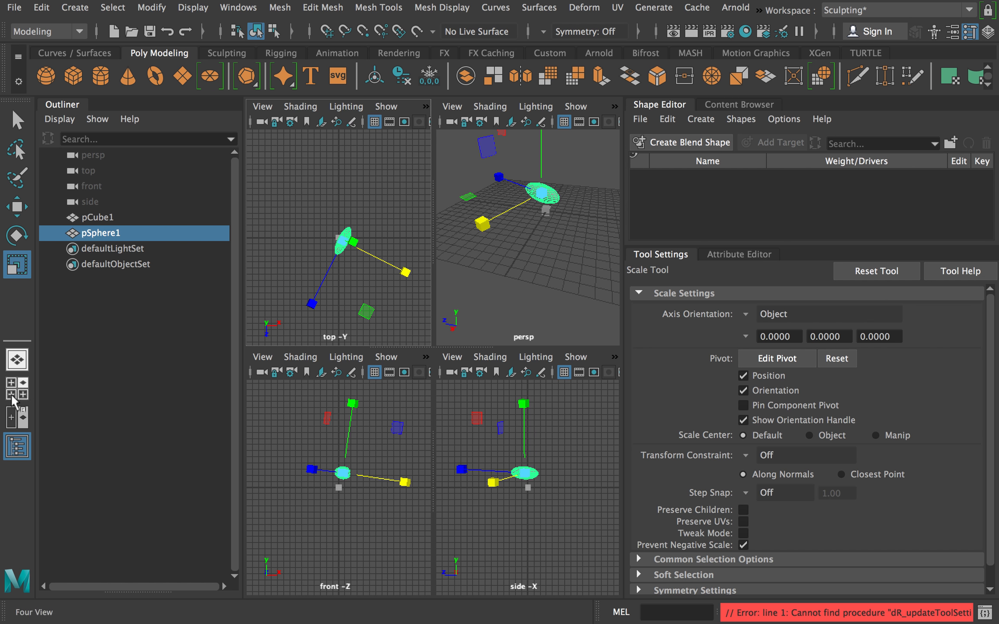
left_click(18, 360)
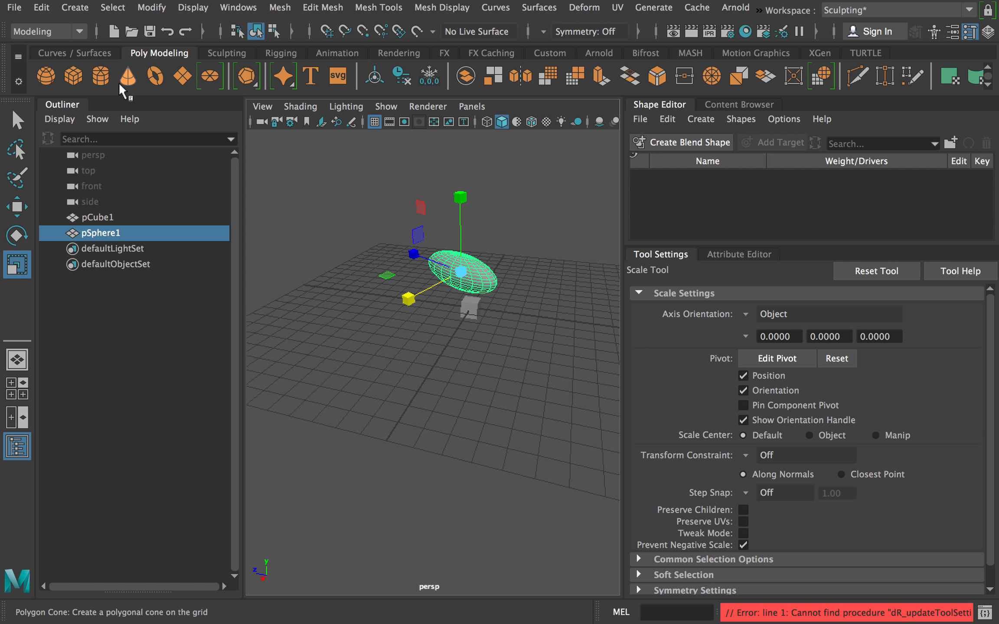
Undock the Outliner and the Shape Editor into floating windows and close both.
left_click_drag(79, 104, 168, 215)
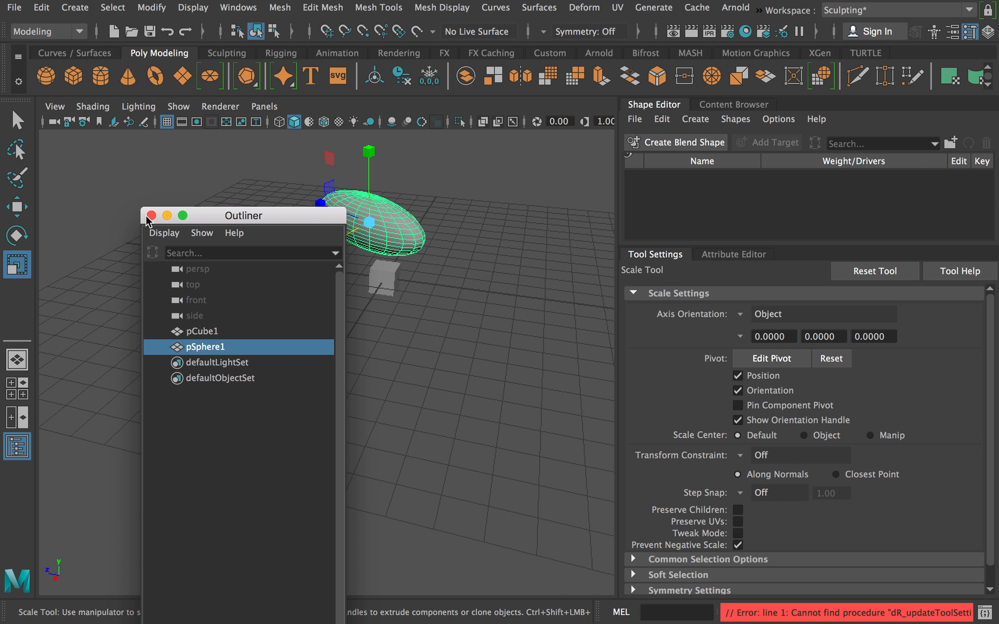
left_click(148, 213)
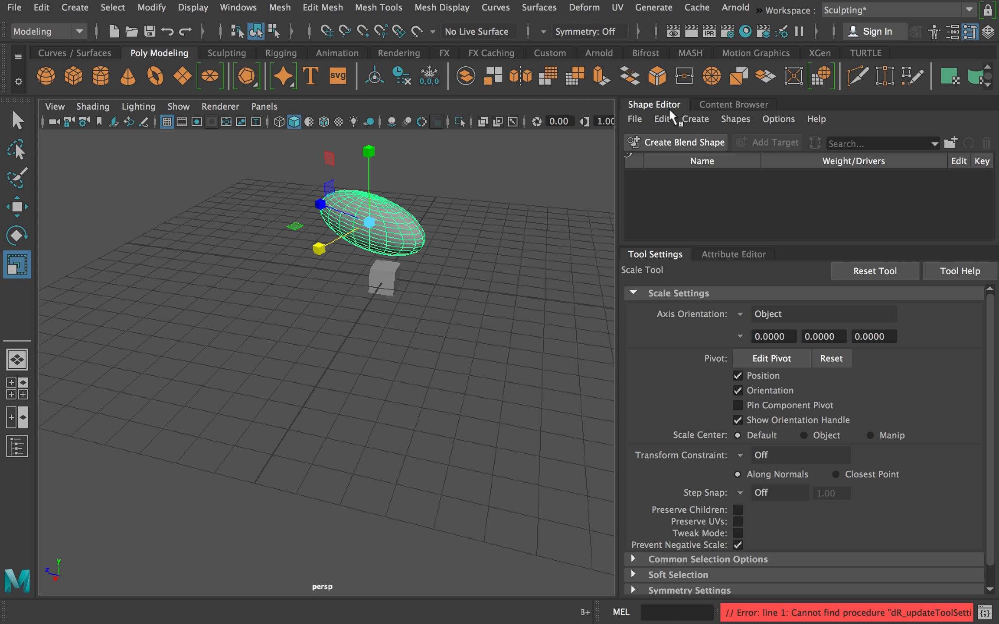
left_click_drag(667, 103, 565, 189)
left_click(629, 131)
left_click(532, 174)
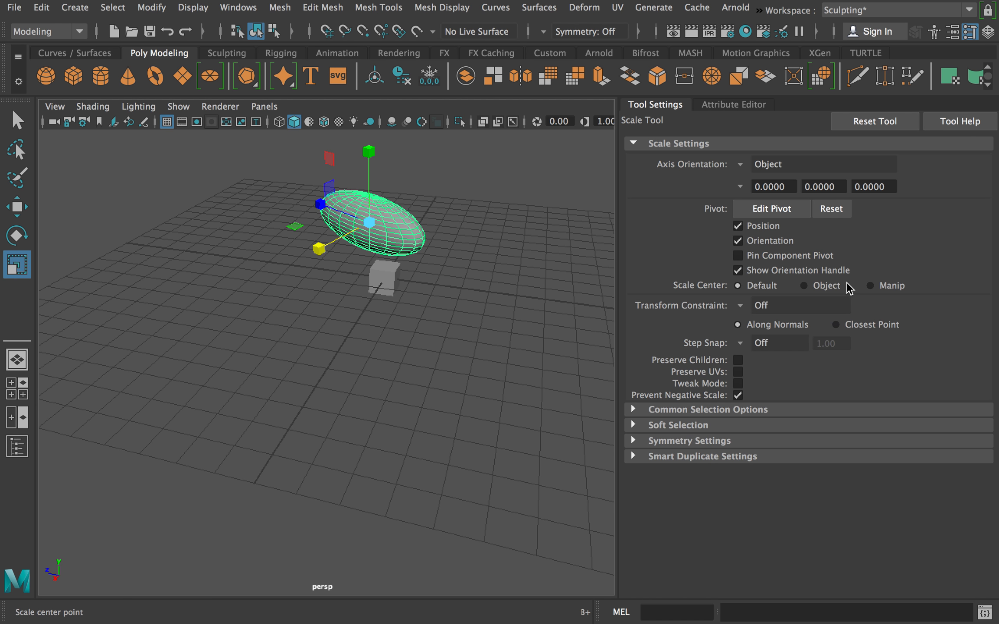
Show the Channel Box / Layer Editor and dock it beside the Attribute Editor.
left_click(988, 33)
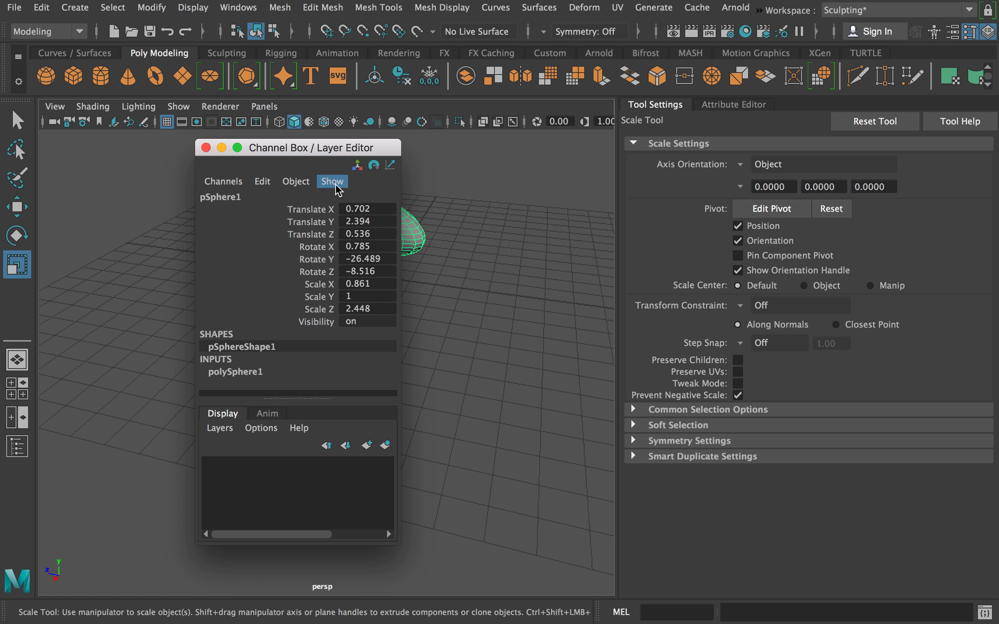
left_click_drag(305, 154, 849, 109)
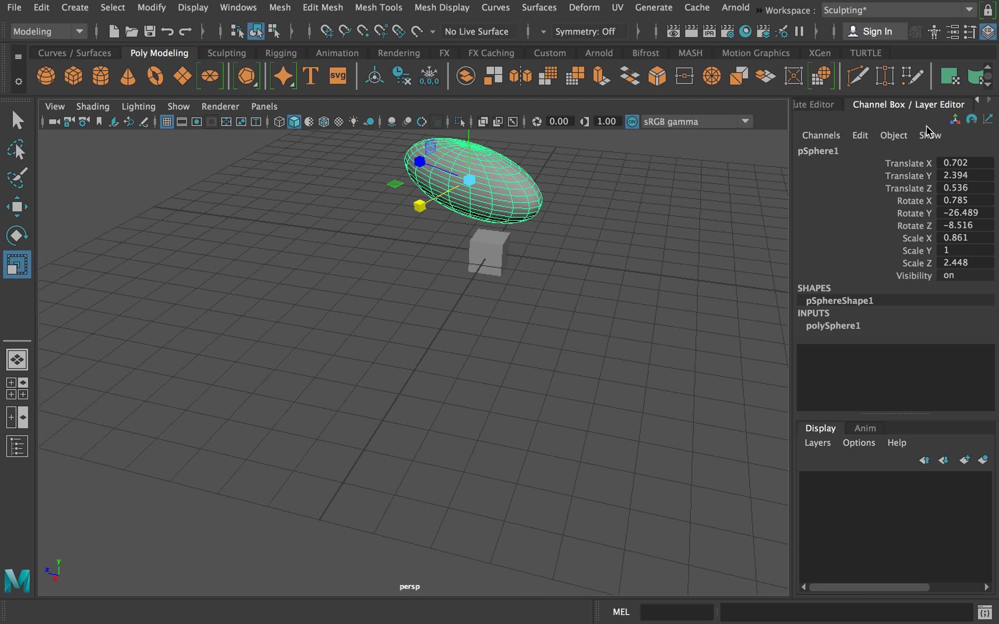
Delete the cube beneath the ellipsoid.
middle_click_drag(572, 198, 397, 447, "alt")
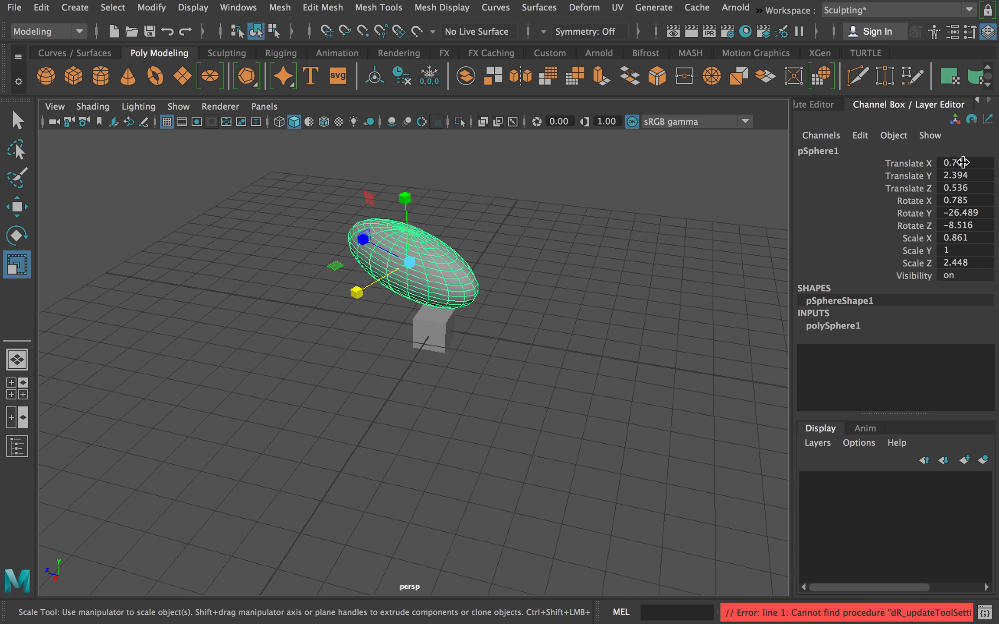
left_click(443, 329)
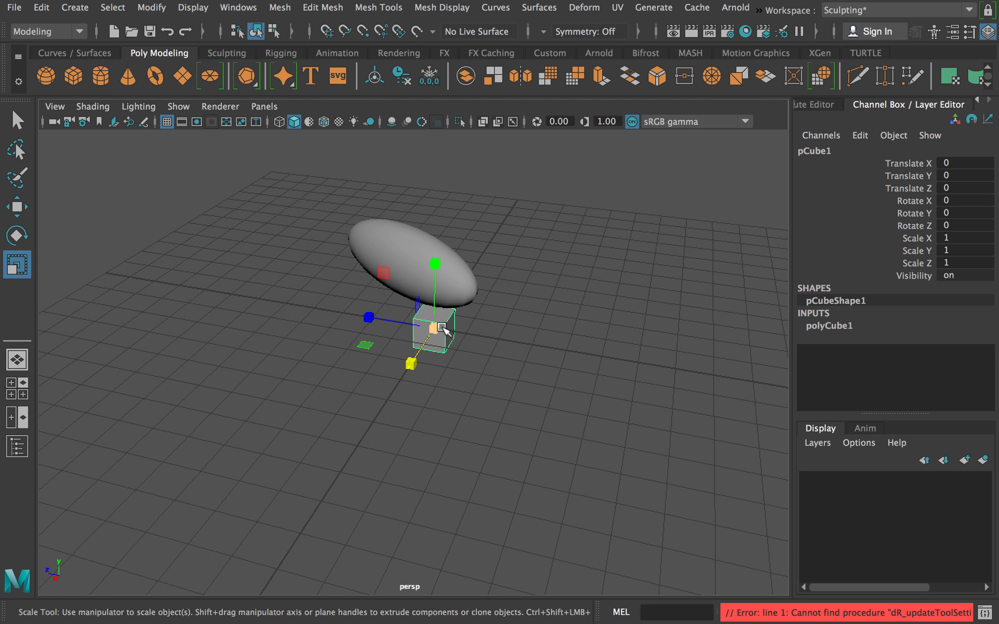
key("BackSpace")
Move the ellipsoid to the grid origin by setting its Translate X, Y and Z to 0.
left_click(437, 276)
left_click_drag(612, 286, 577, 276, "alt")
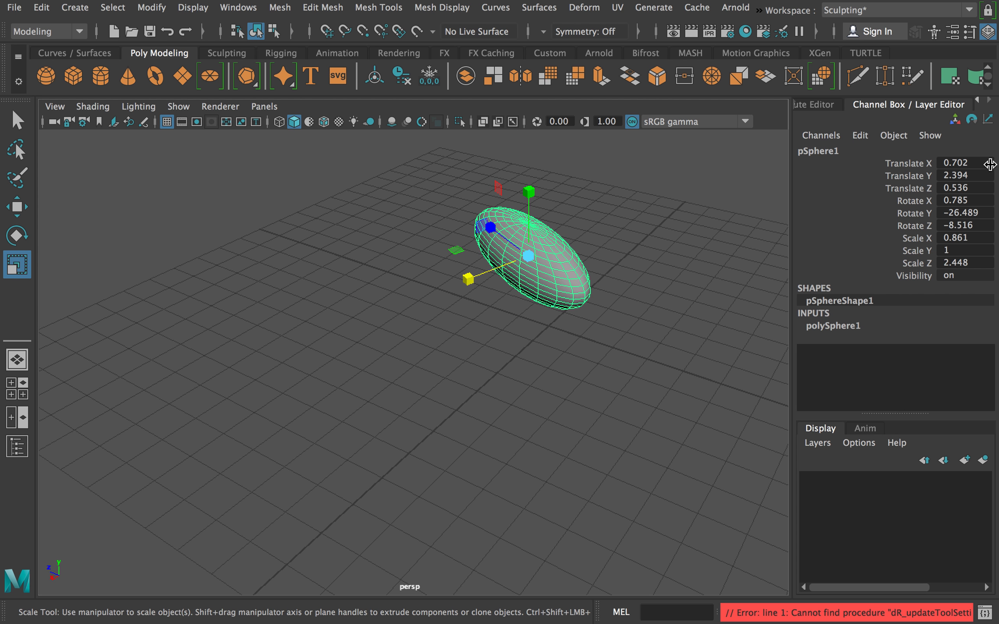
left_click_drag(973, 163, 964, 187)
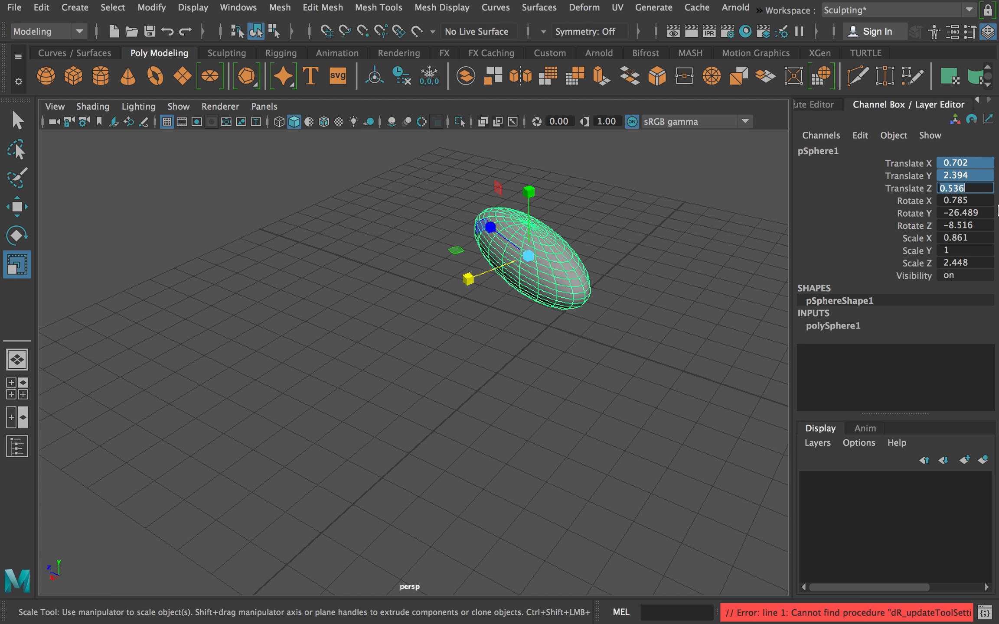
type("0")
key("Return")
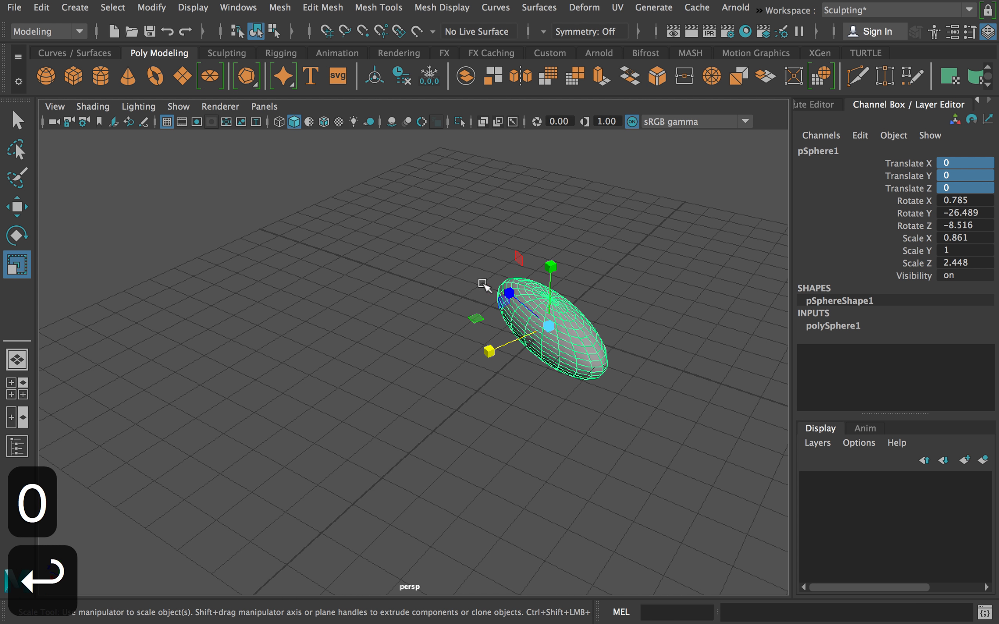
Inspect the ellipsoid at the origin from several angles and distances, then reselect it and frame it in the view.
left_click_drag(713, 310, 626, 286, "alt")
middle_click_drag(515, 277, 223, 203, "alt")
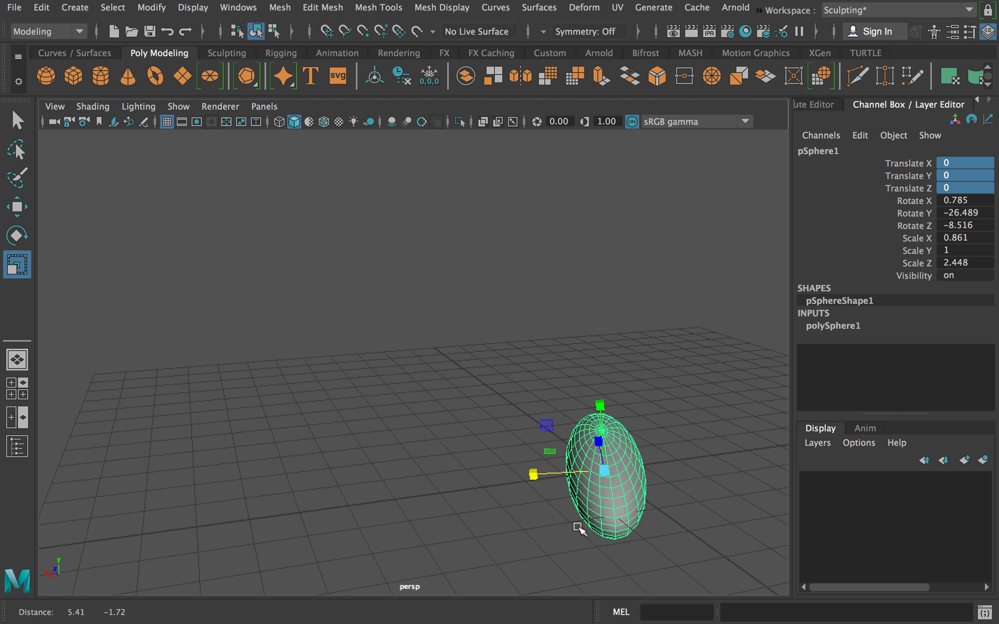
middle_click_drag(559, 283, 397, 147, "alt")
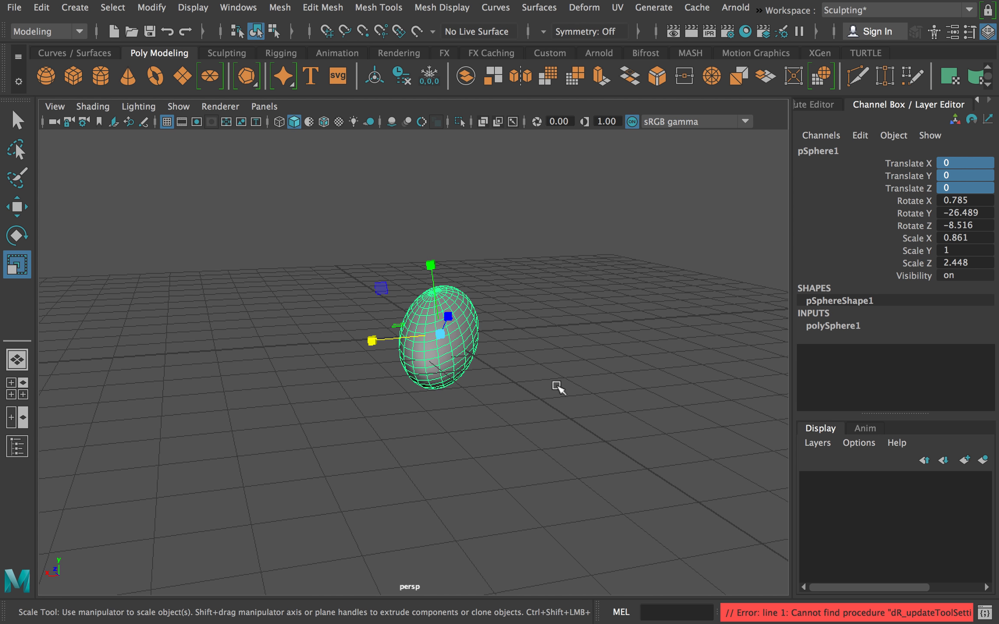
left_click_drag(557, 387, 520, 330, "alt")
scroll(485, 300, "up", 4)
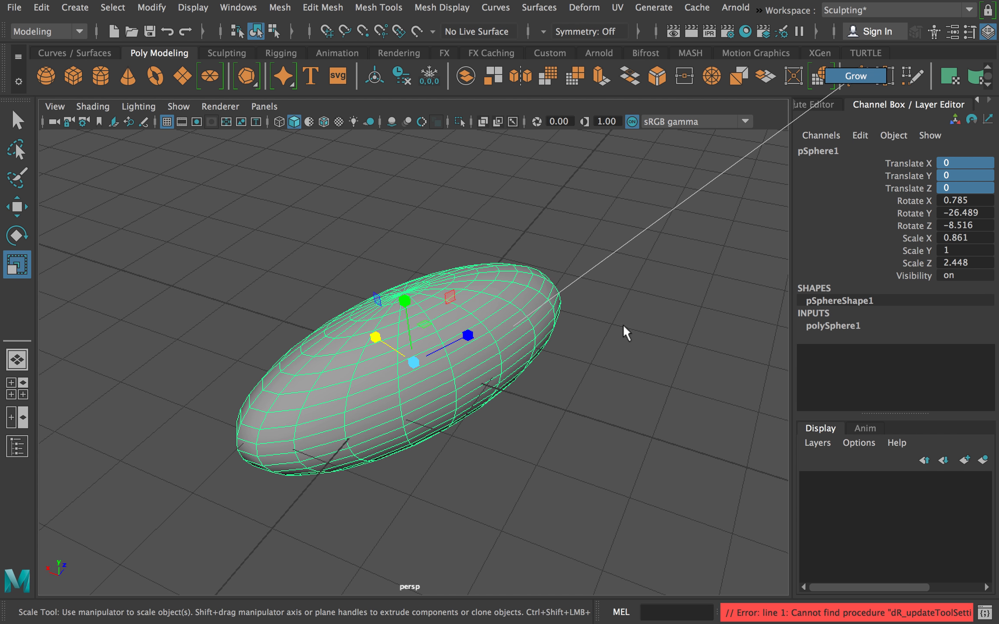
right_click(553, 295, "ctrl")
right_click_drag(558, 296, 312, 278, "alt")
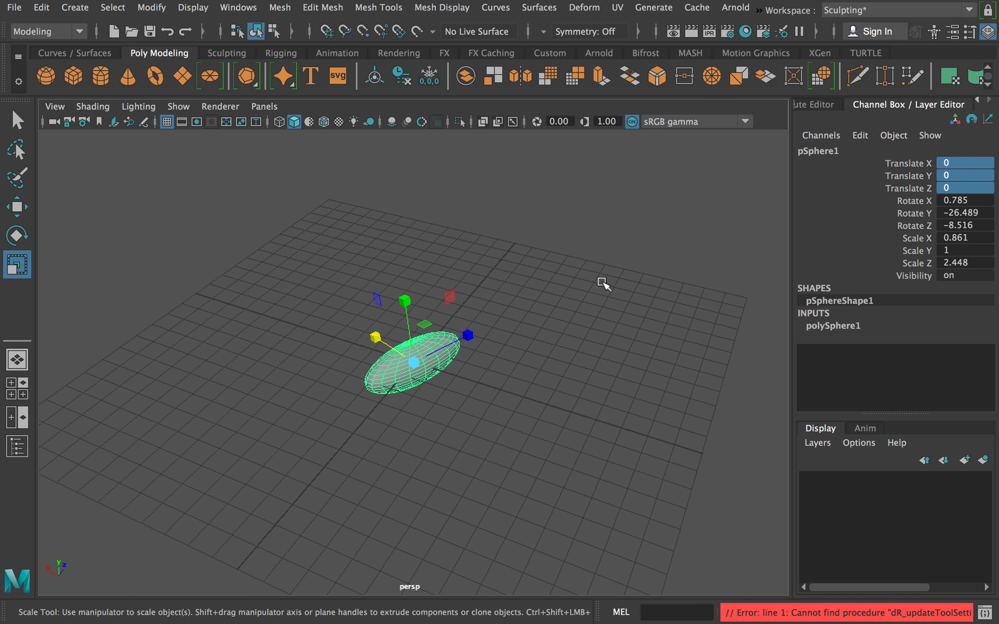
middle_click_drag(603, 284, 278, 281, "alt")
left_click(329, 408)
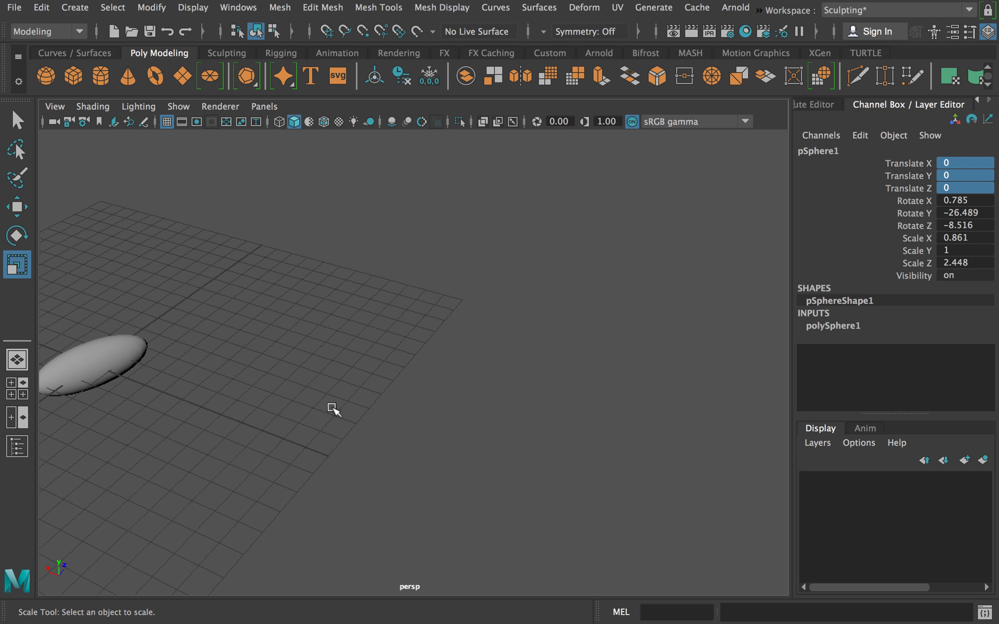
left_click(125, 346)
key("f")
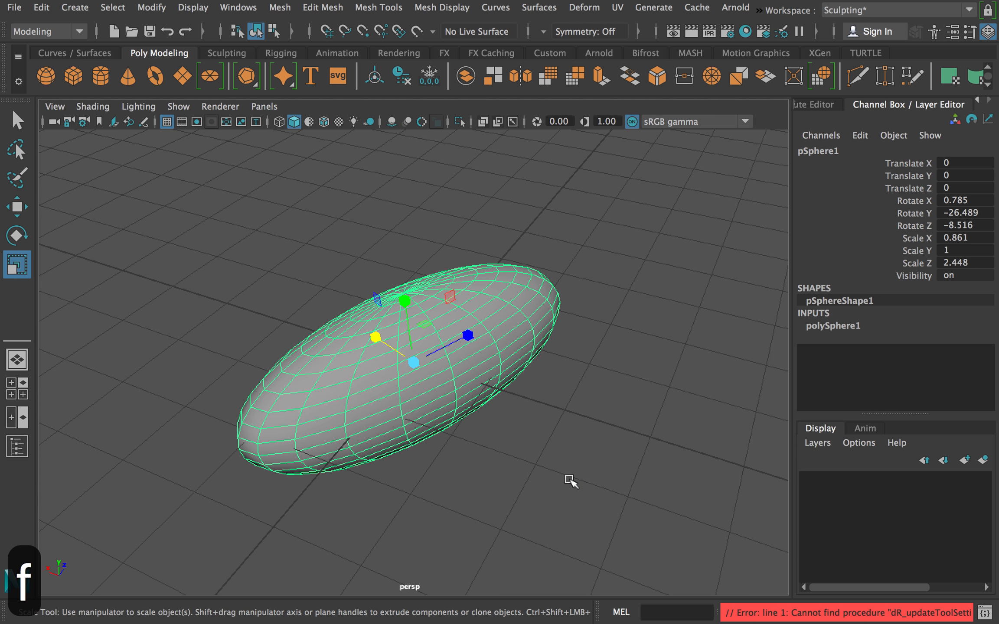
Reset the ellipsoid's rotation by setting Rotate X, Y and Z to 0.
left_click_drag(567, 479, 637, 439, "alt")
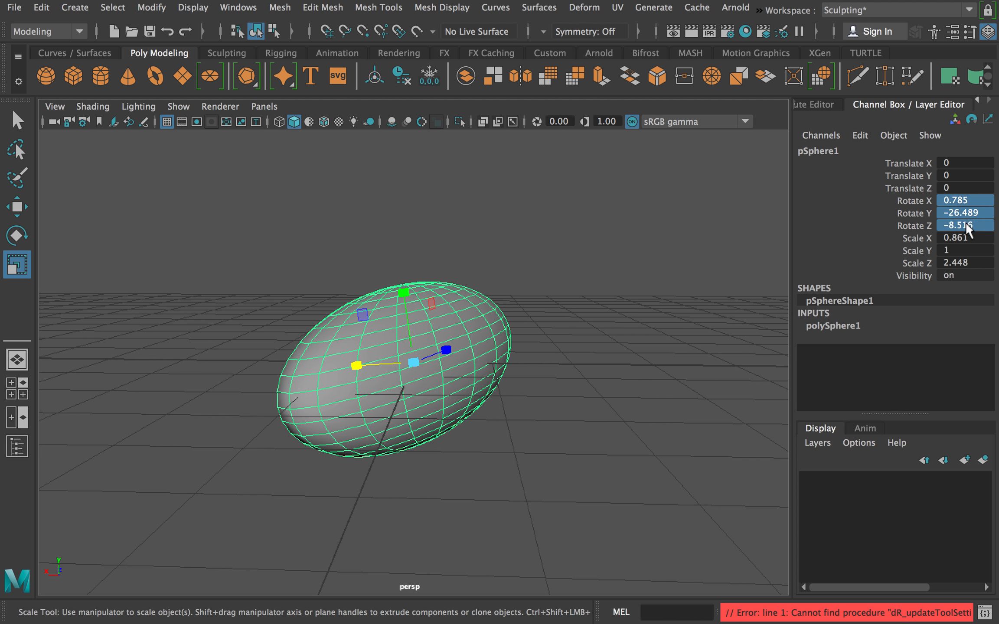
type("0")
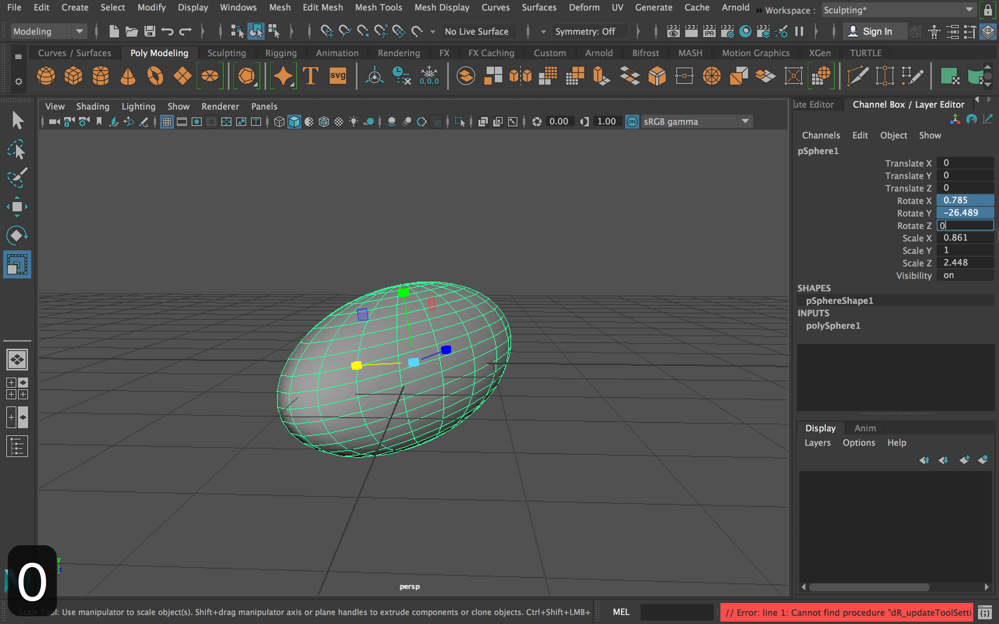
key("Return")
Restore the ellipsoid to a round sphere by setting Scale X, Y and Z to 1.
left_click_drag(316, 225, 495, 323, "alt")
left_click_drag(629, 203, 564, 147, "alt")
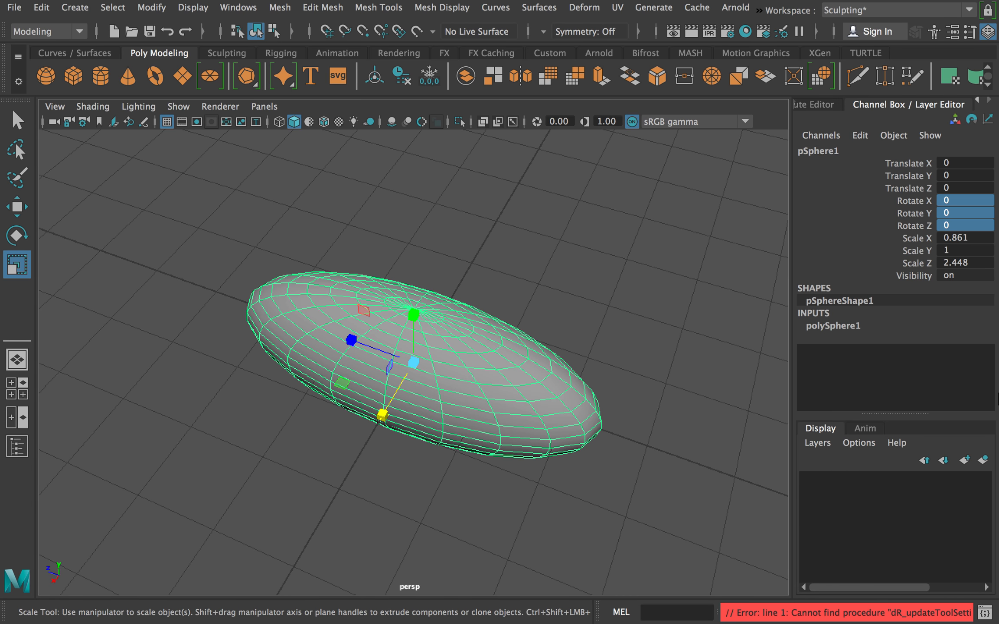
left_click_drag(958, 237, 960, 258)
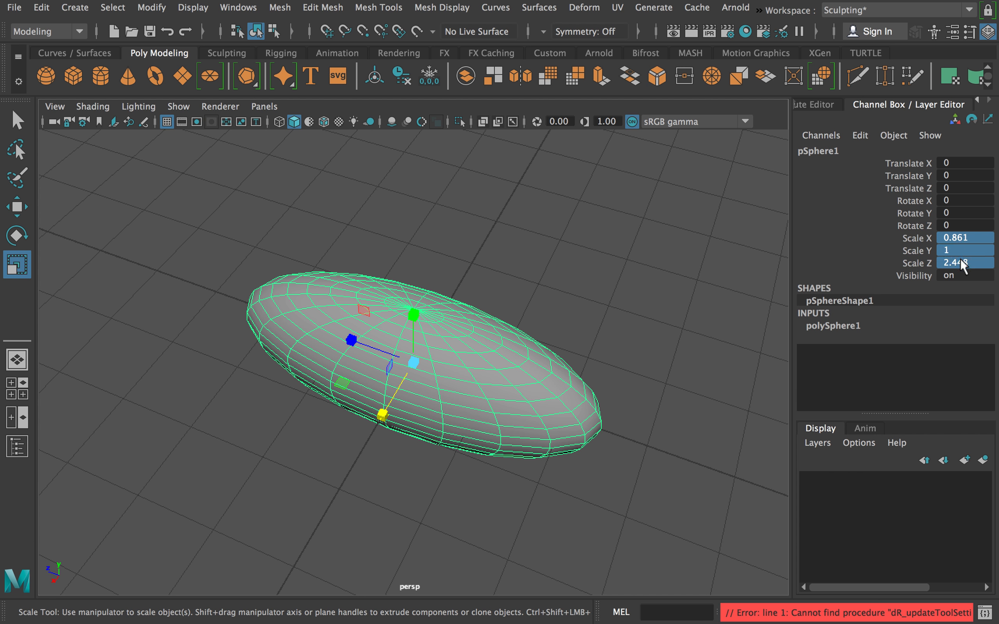
type("1")
key("Return")
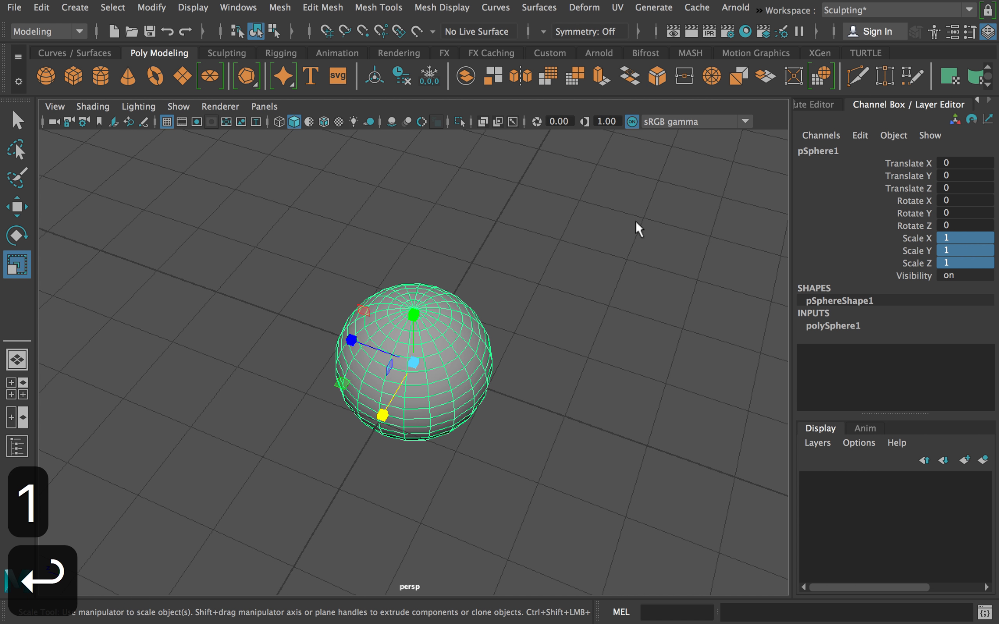
Collapse the sphere to nothing by setting its Scale X, Y and Z to 0.
left_click_drag(517, 272, 381, 226, "alt")
left_click(983, 262)
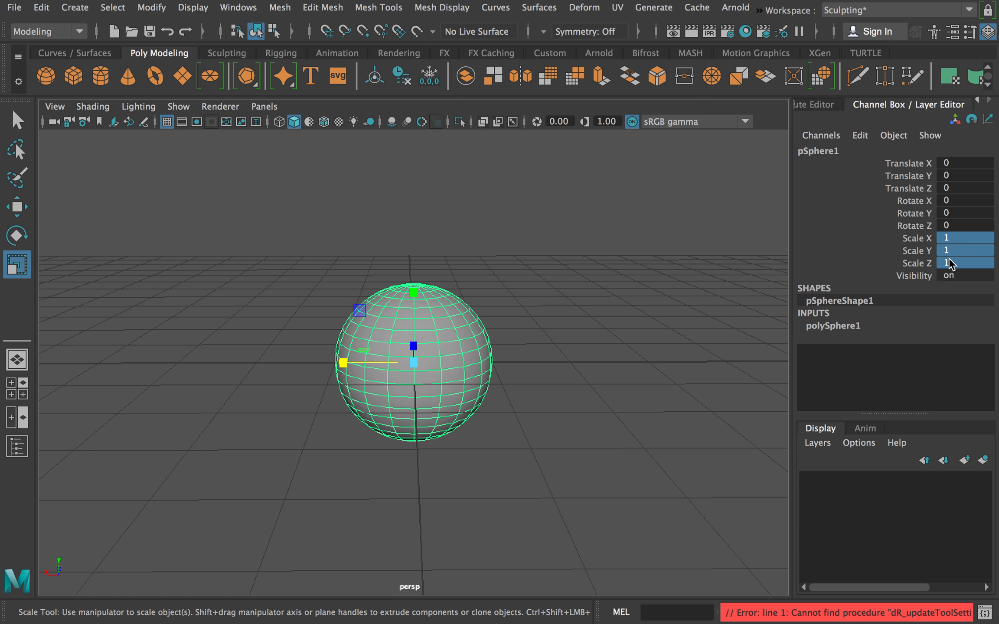
type("0")
key("Return")
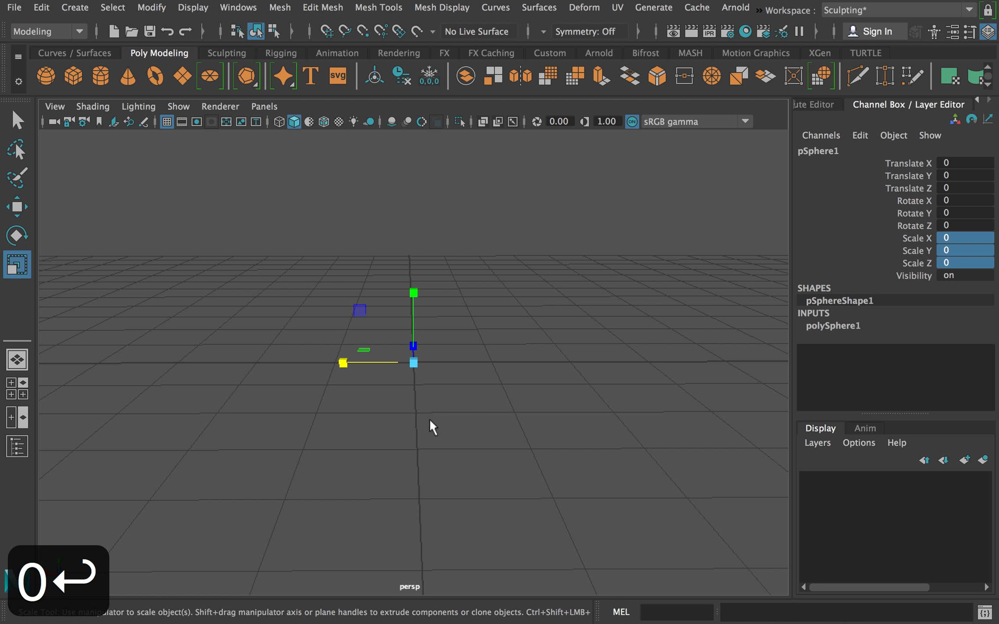
Reselect the collapsed sphere in the viewport and set its Scale X, Y and Z back to 1.
left_click(290, 263)
left_click_drag(166, 143, 575, 478)
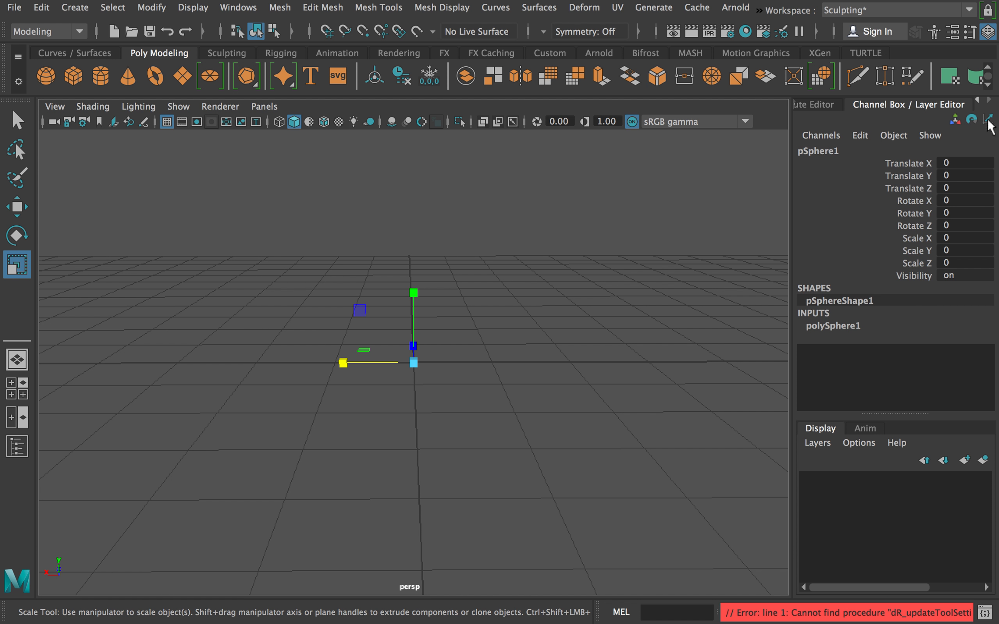
left_click_drag(956, 238, 956, 263)
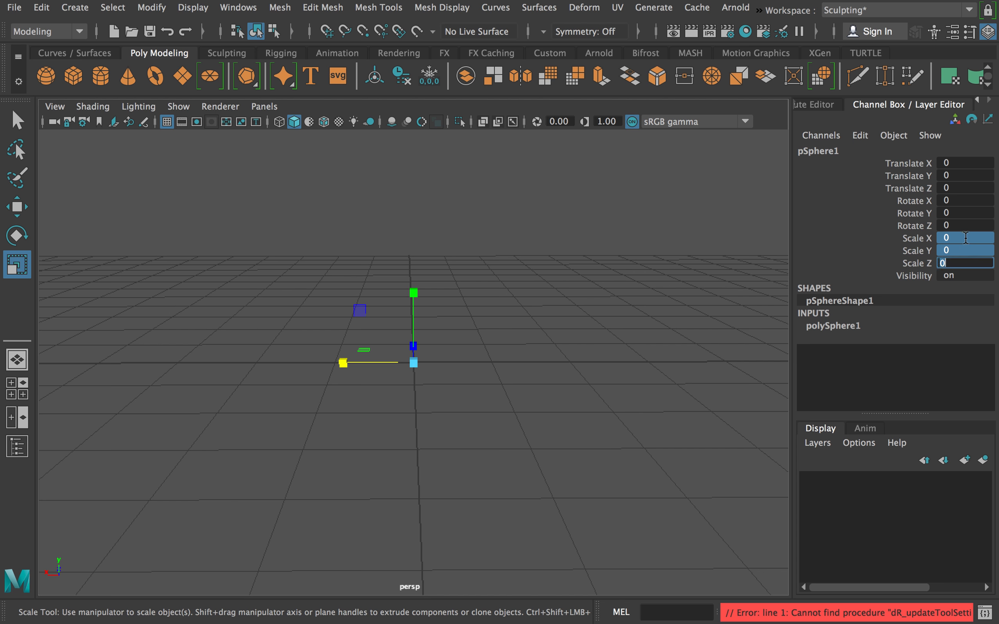
type("1")
key("Return")
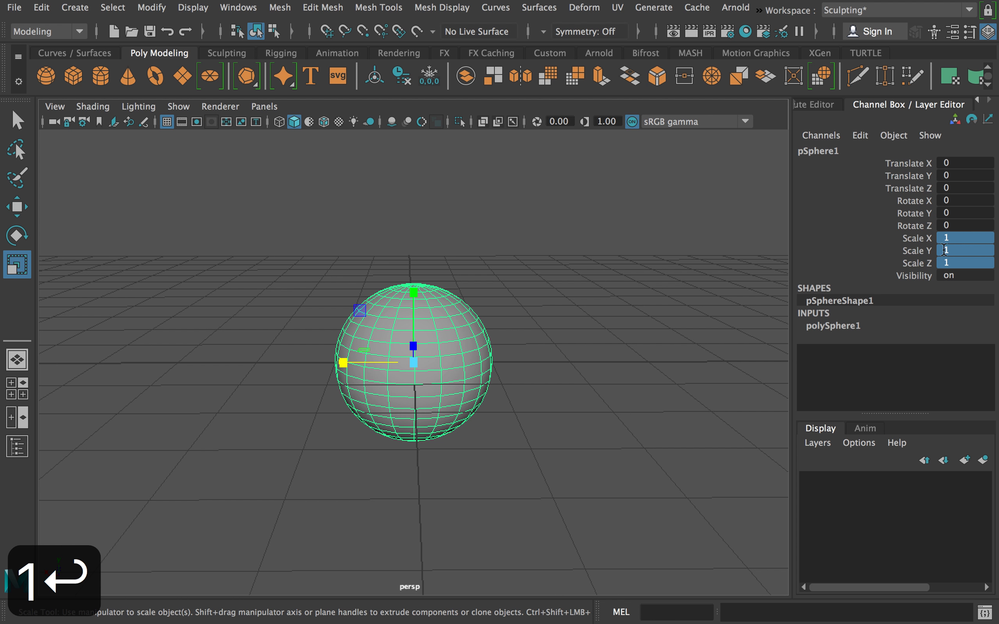
Shrink the sphere to half size by setting its Scale X, Y and Z to 0.5.
key("period")
key("5")
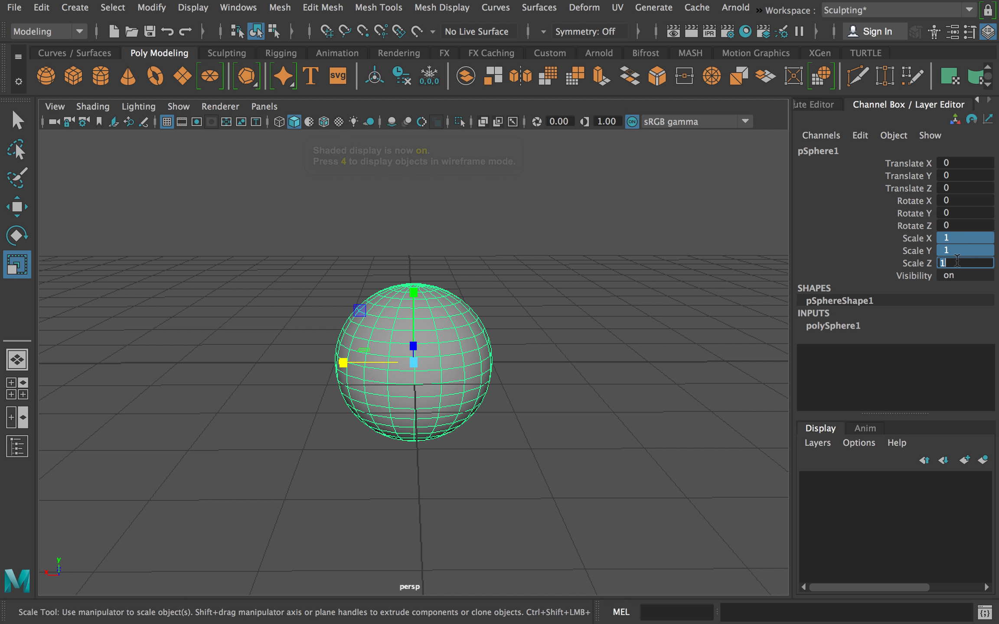
type(".5")
key("Return")
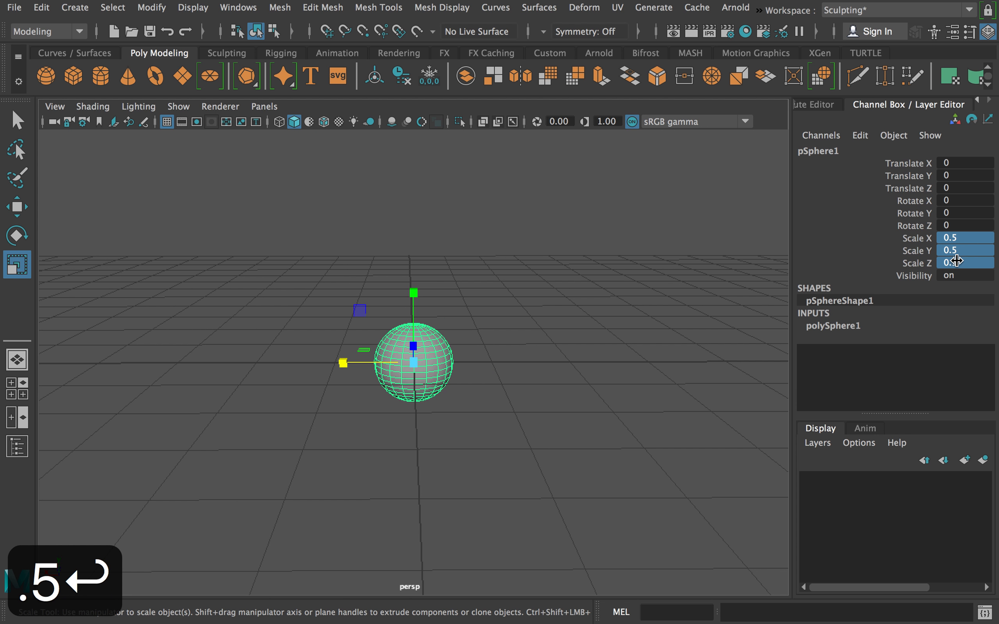
Enlarge the sphere uniformly by setting its Scale X, Y and Z to 2.
key("2")
key("Return")
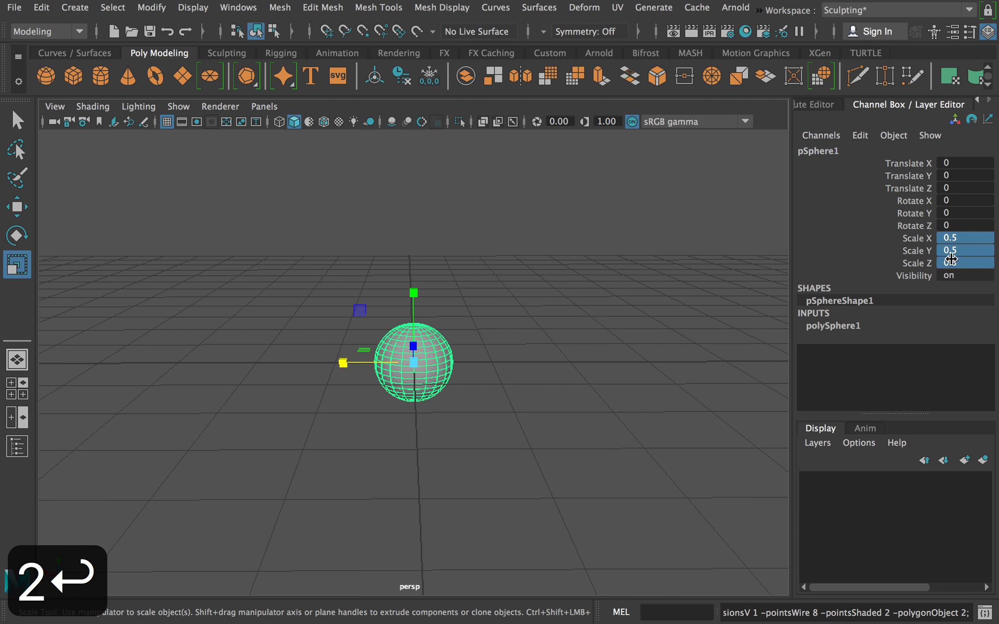
left_click(957, 248)
left_click_drag(958, 237, 961, 259)
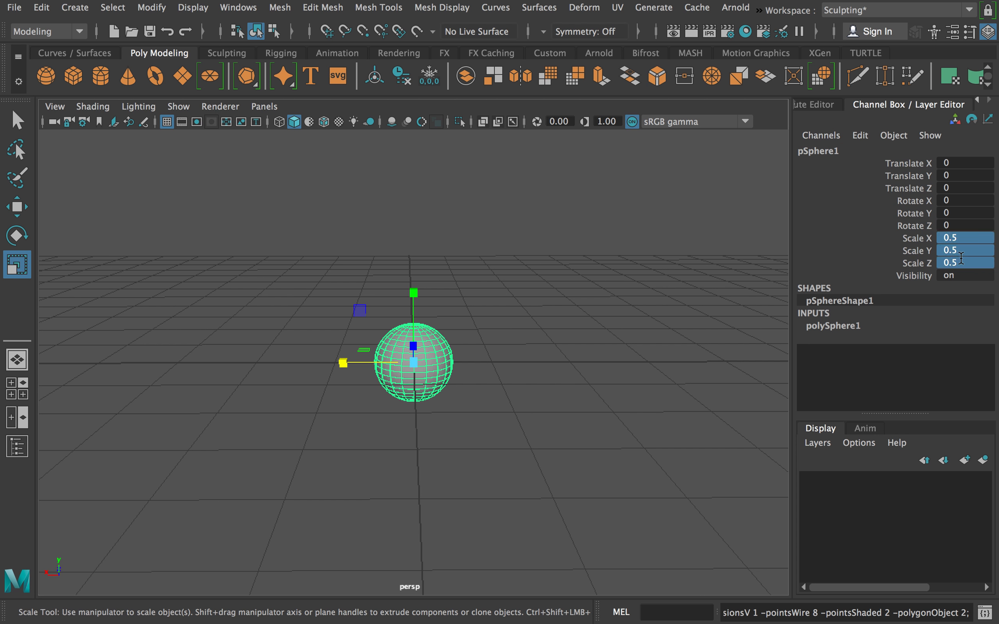
type("2")
key("Return")
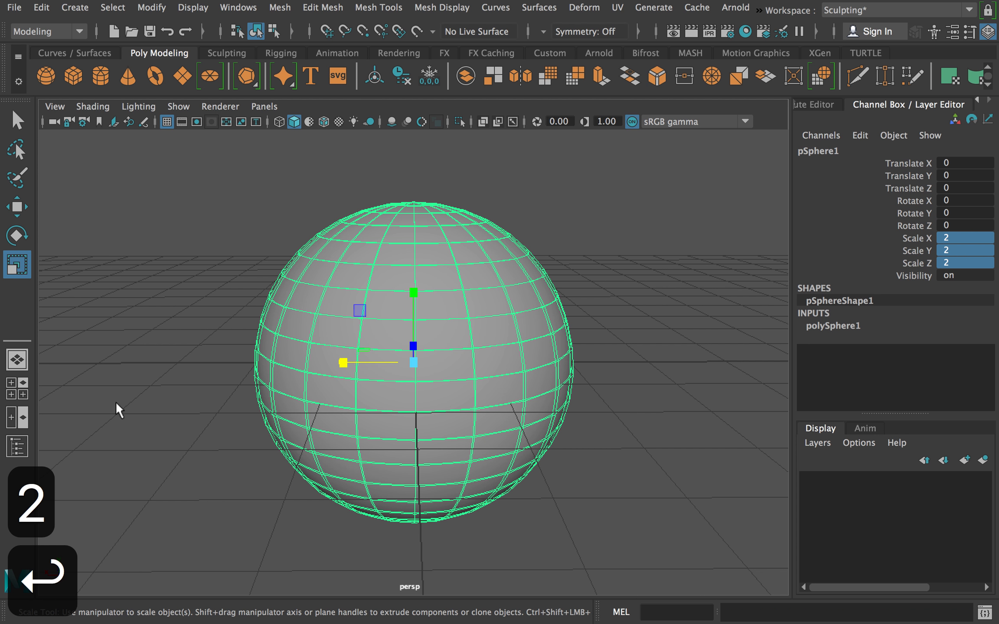
Switch from the Scale tool to the Select tool and deselect the enlarged sphere.
left_click_drag(223, 267, 315, 292, "alt")
left_click(3, 116)
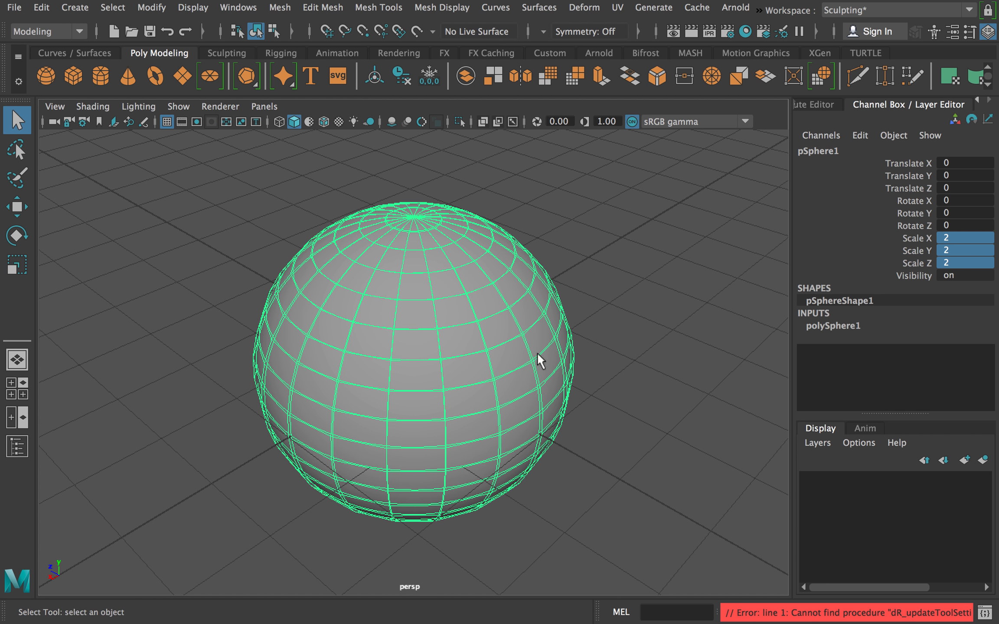
left_click(599, 283)
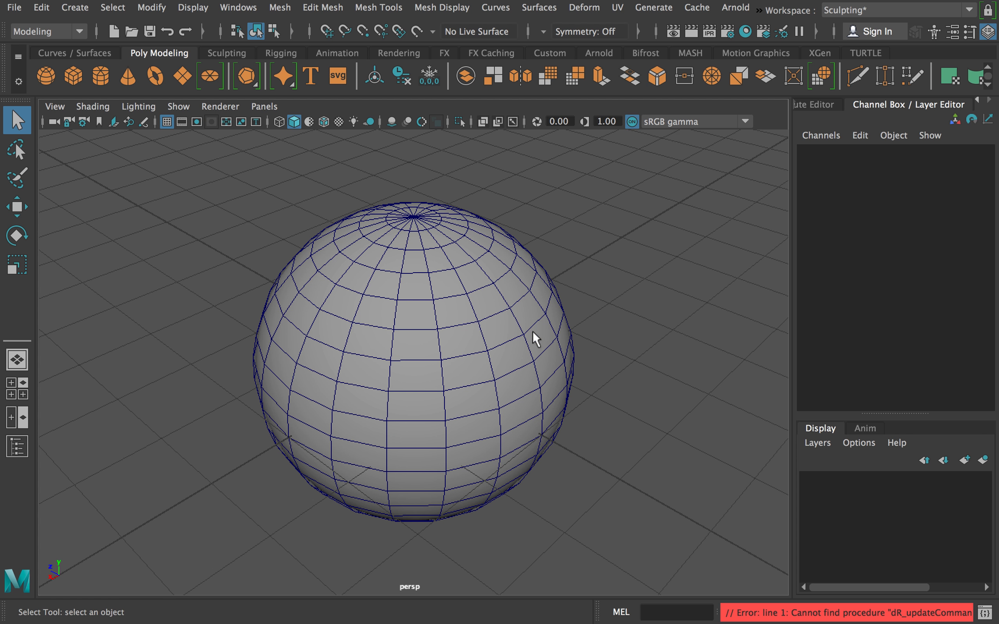
left_click_drag(548, 348, 353, 271, "alt")
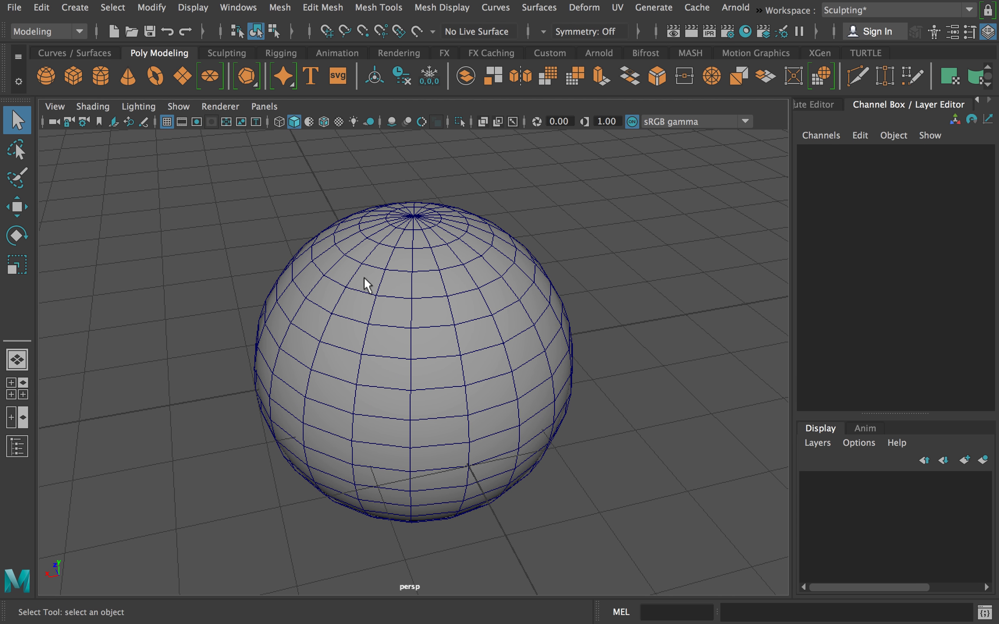